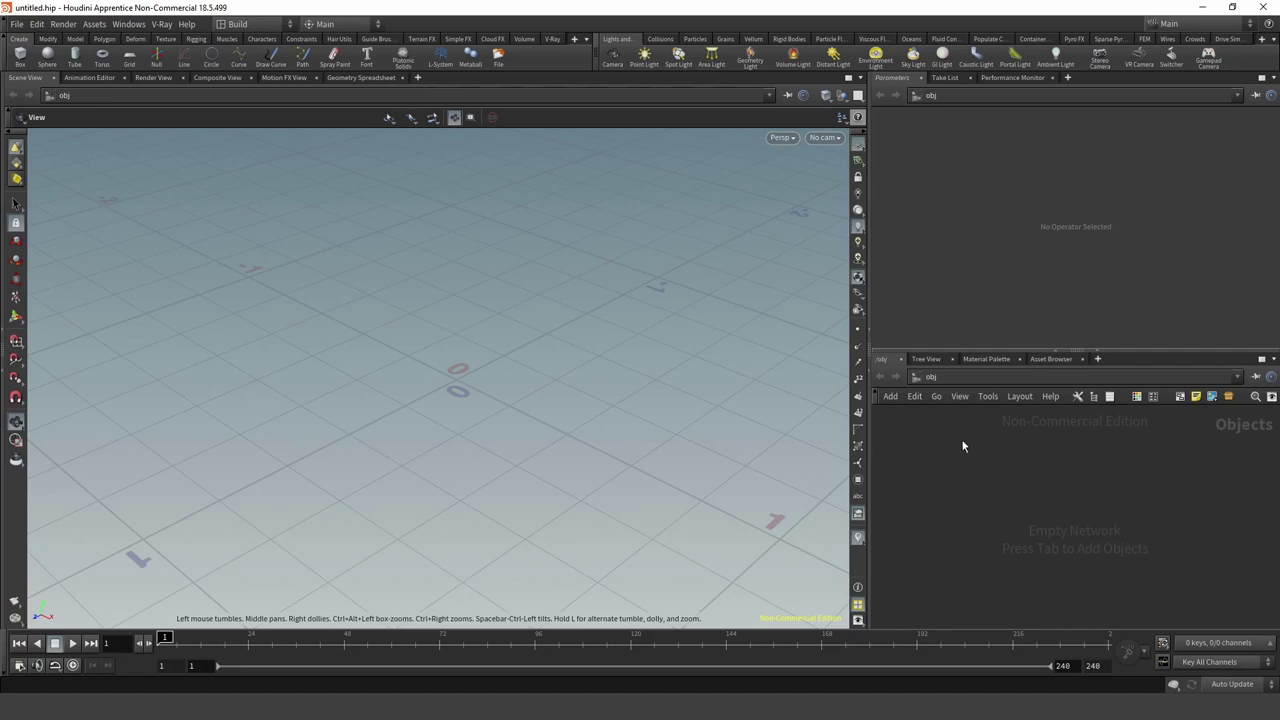
Bring up the node creation menu in the empty network and expand its Geometry category.
key(Tab)
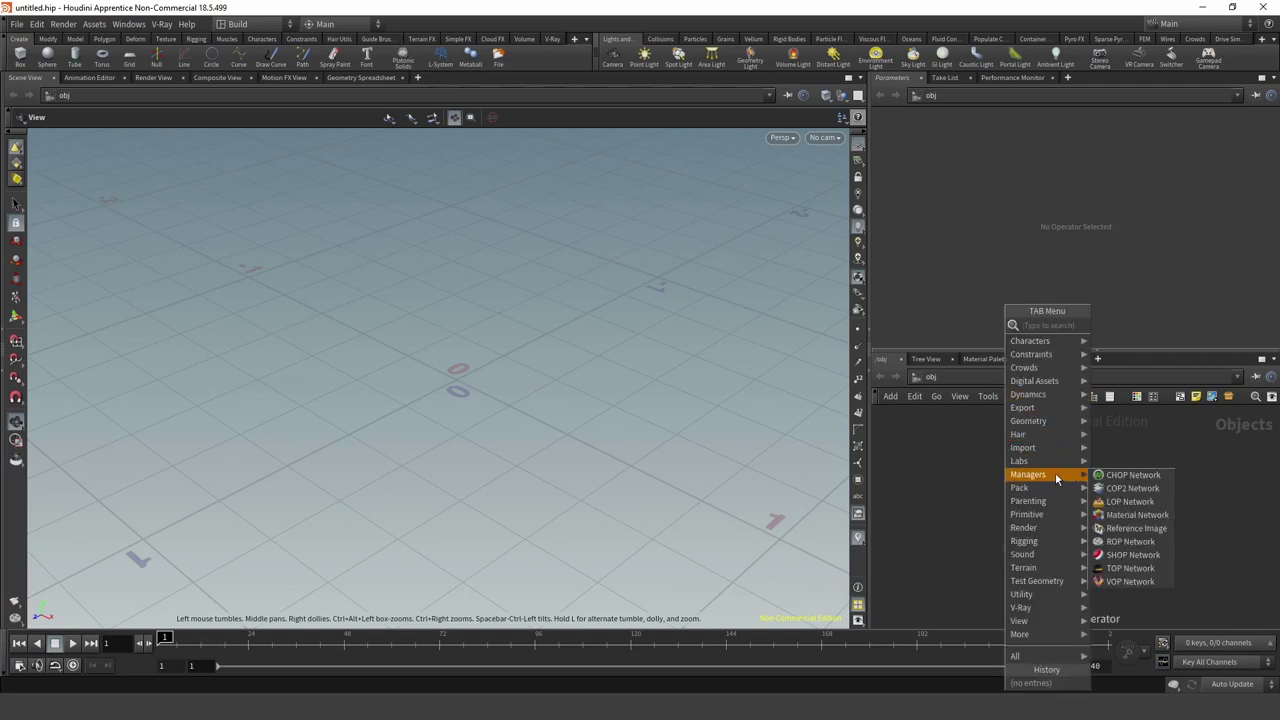
mouse_move(1030, 421)
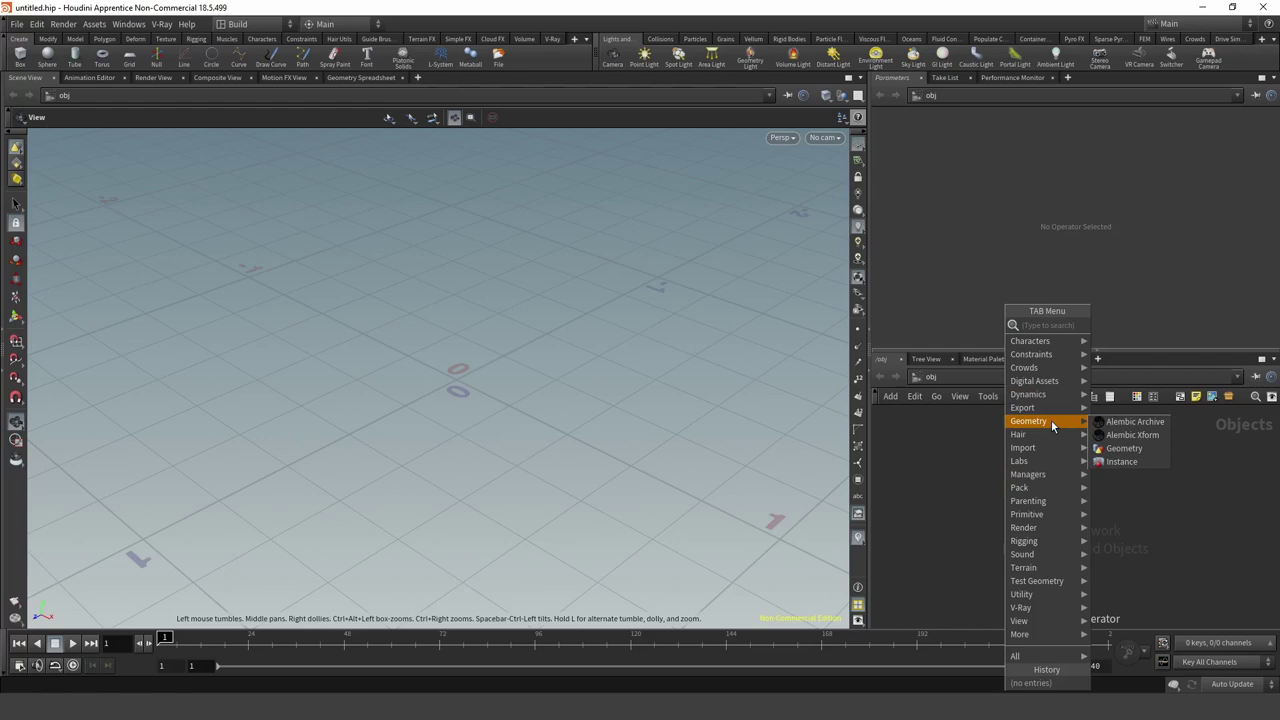
Place a Box geometry object in the network.
click(1110, 515)
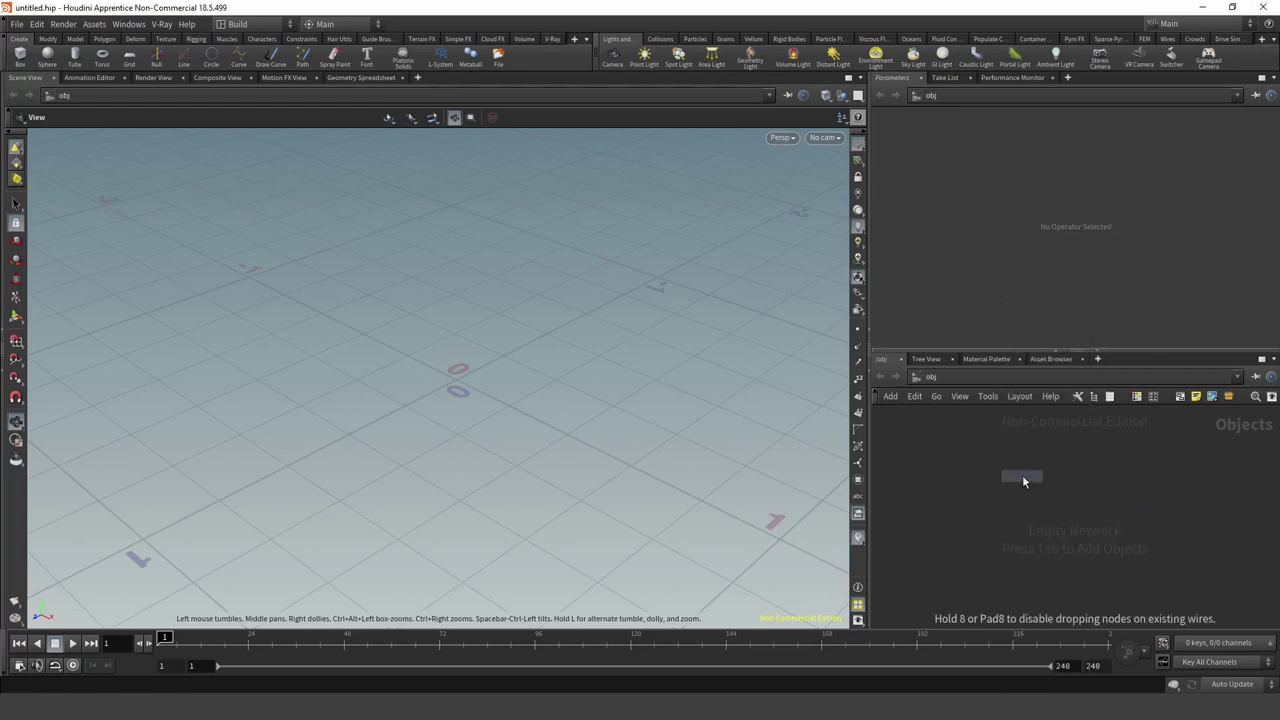
click(1022, 475)
mouse_move(669, 434)
mouse_down()
mouse_move(634, 429)
mouse_move(651, 414)
mouse_move(885, 458)
mouse_up()
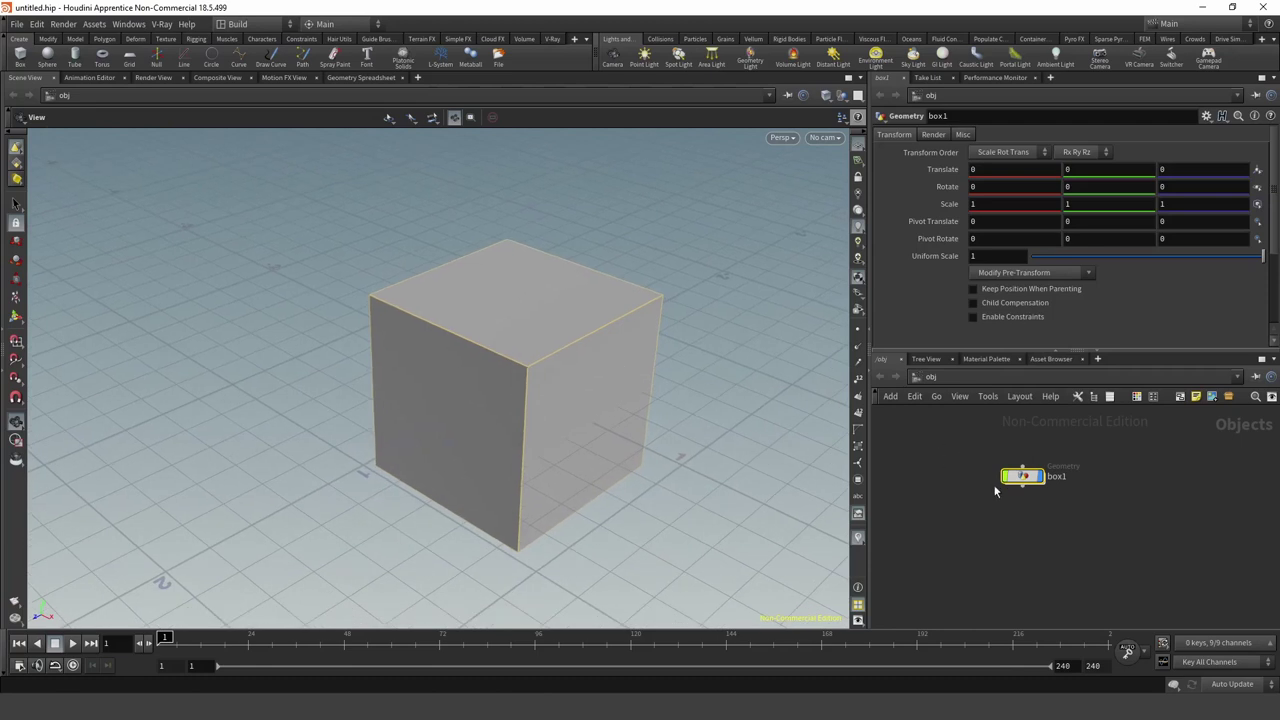
Inside the box object, set Size Y to 1.9 and Center Y to 0.5, then frame it.
double_click(1022, 476)
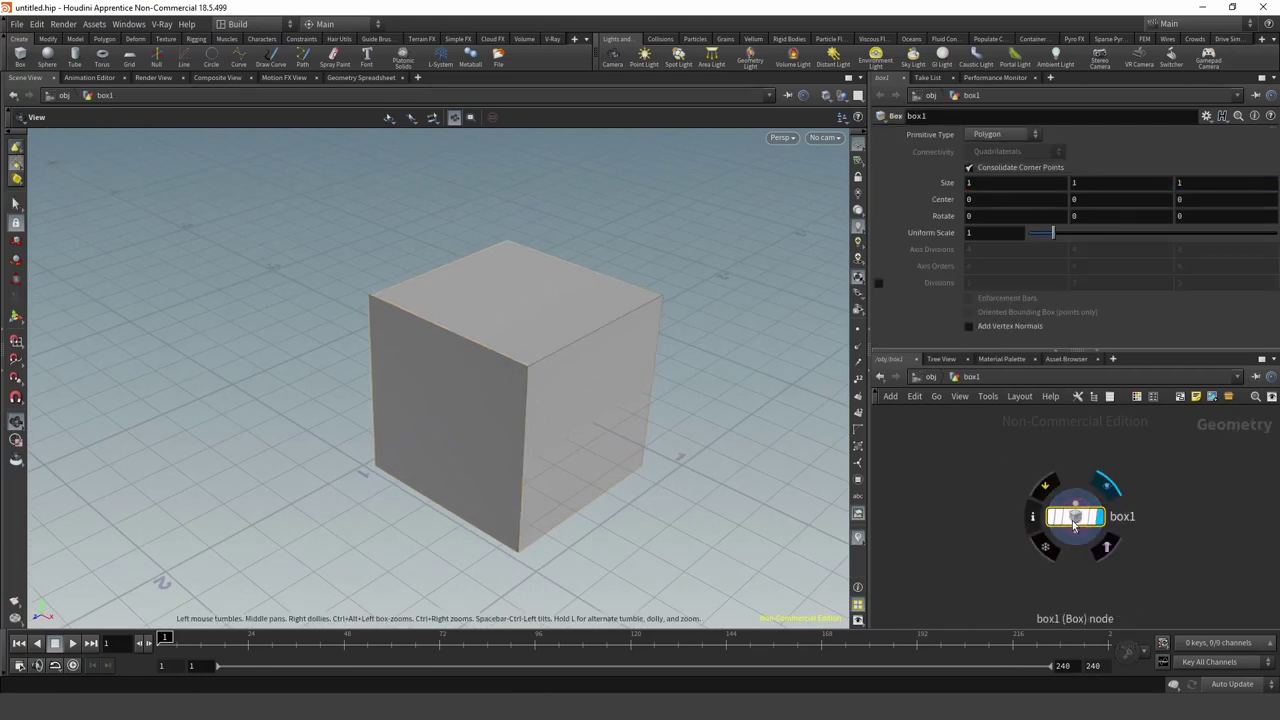
middle_drag(1102, 178, 1141, 200)
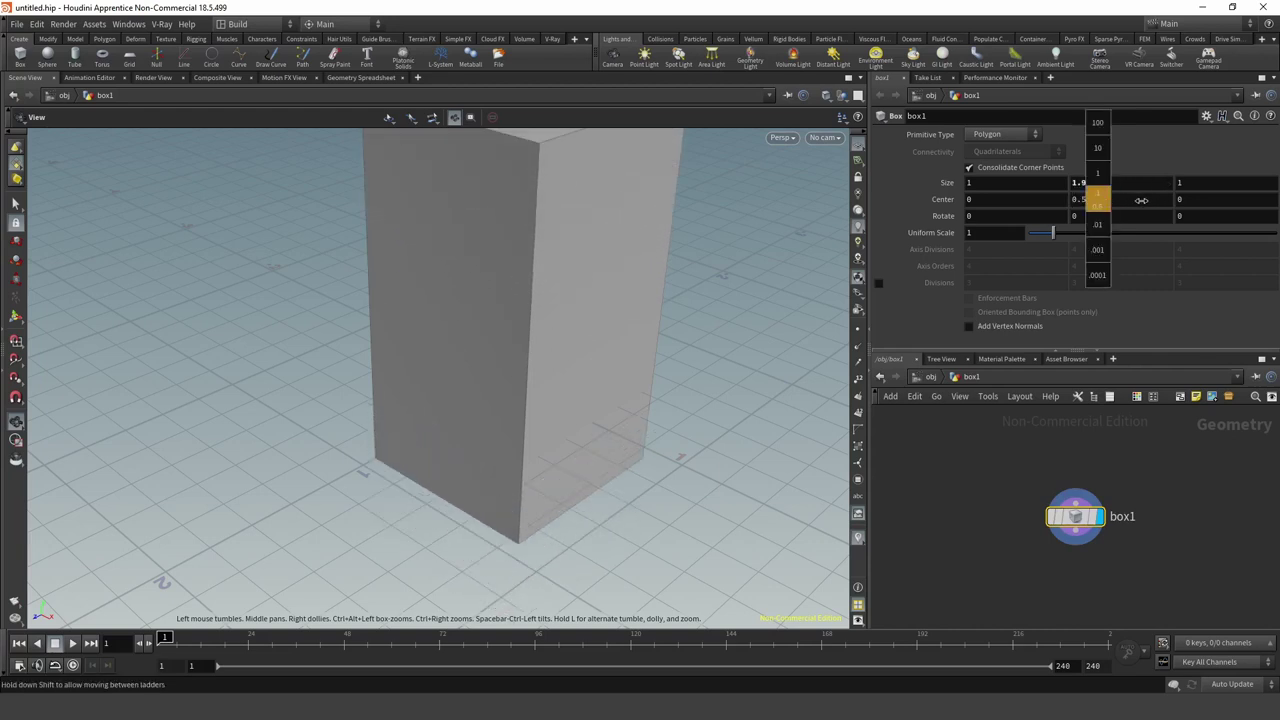
key(h)
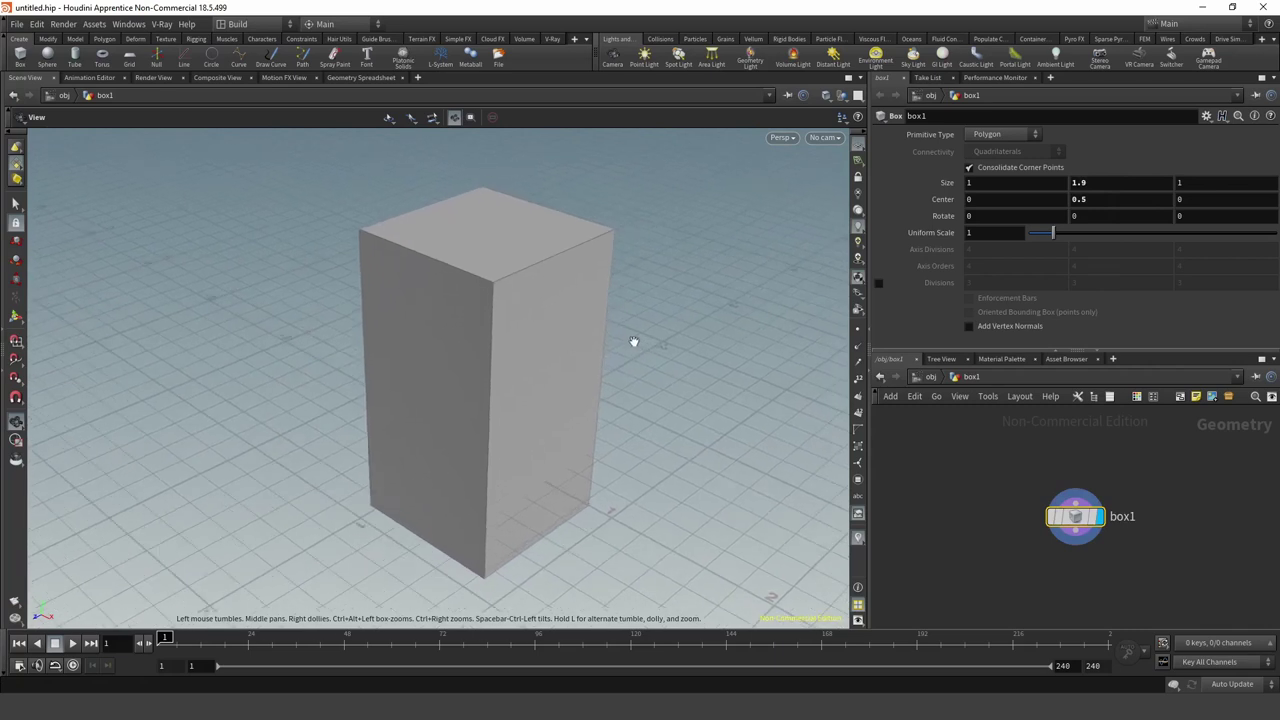
drag(633, 342, 771, 394)
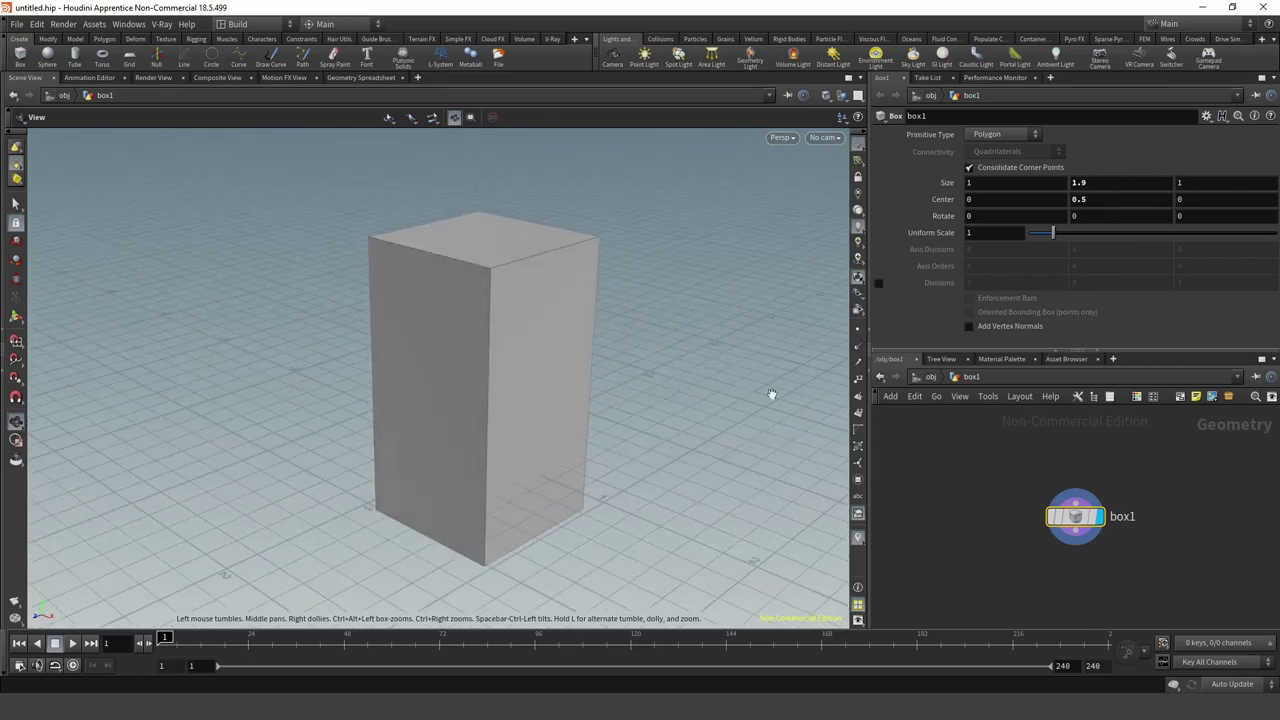
middle_drag(974, 534, 949, 480)
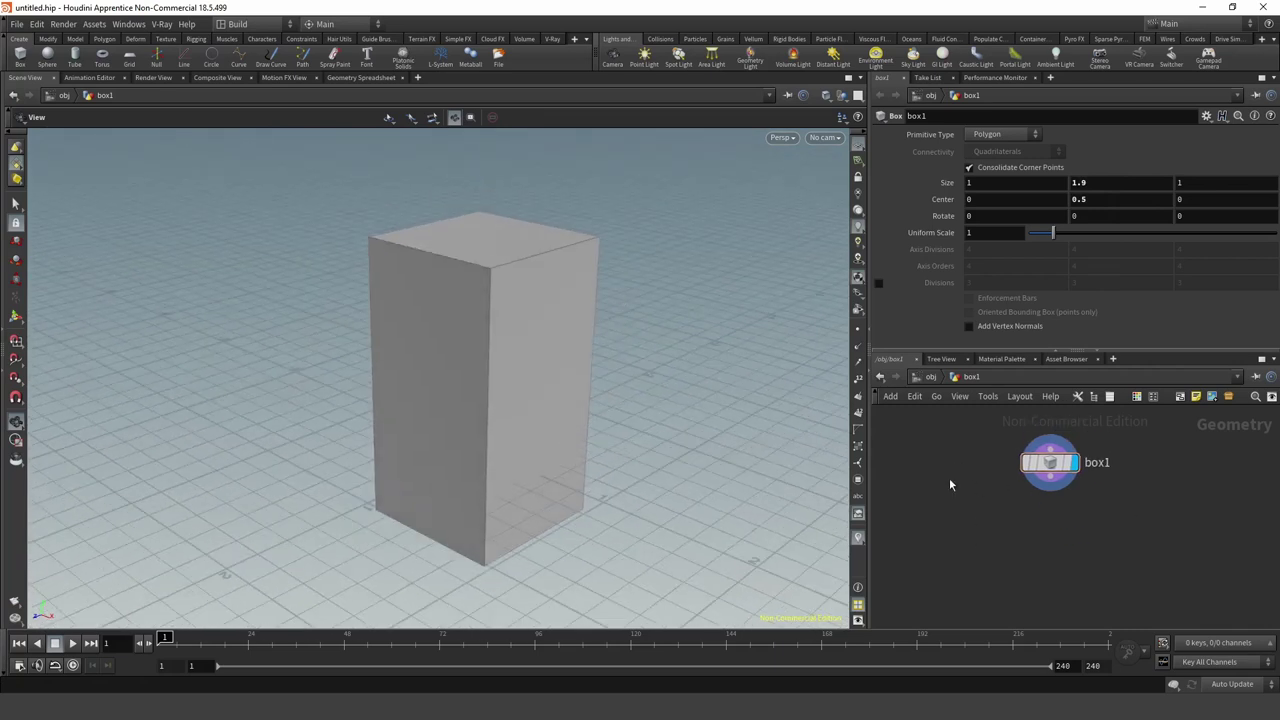
Wire a UV Unwrap node after box1 and make it the displayed output.
middle_drag(1011, 531, 1035, 514)
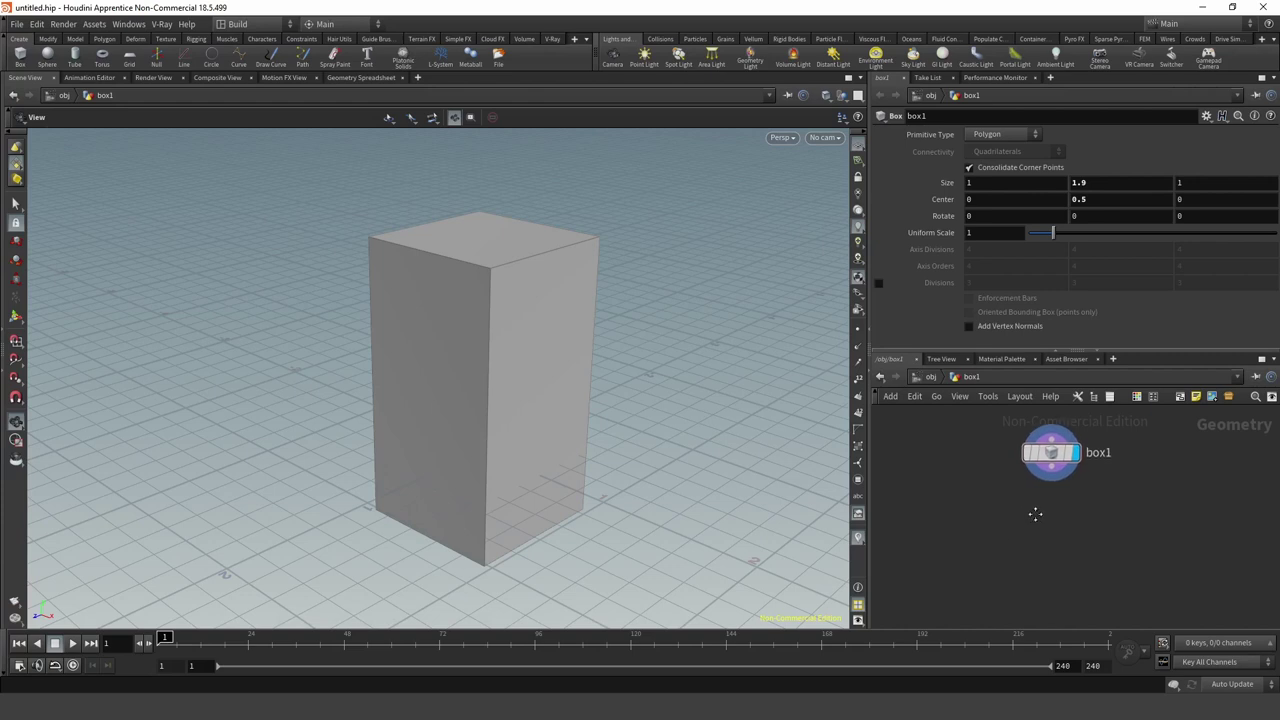
drag(1051, 467, 1037, 527)
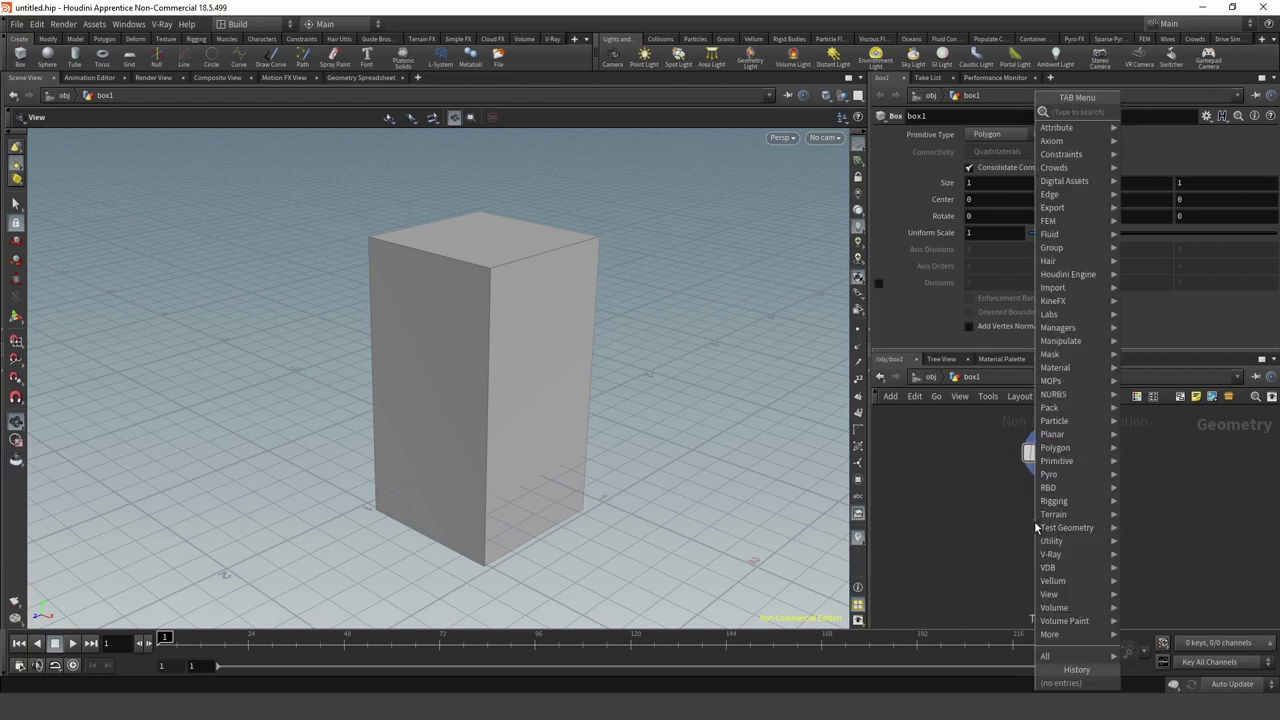
text(u)
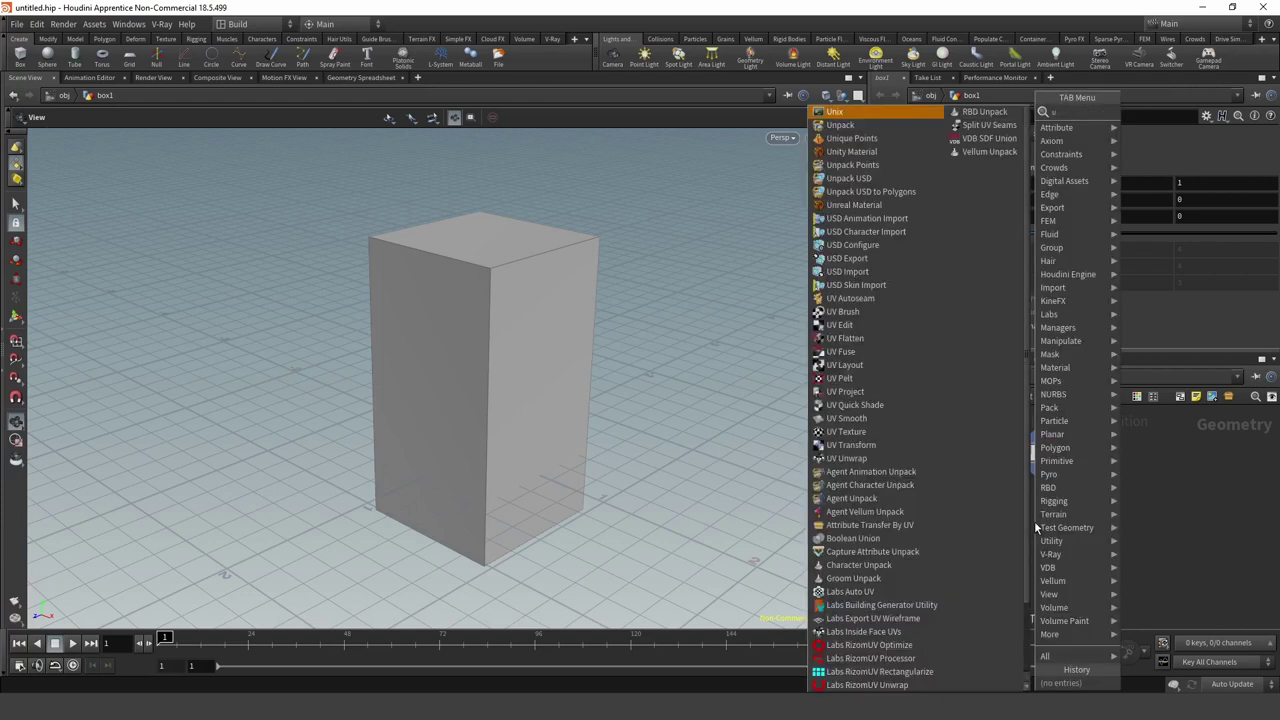
text(vun)
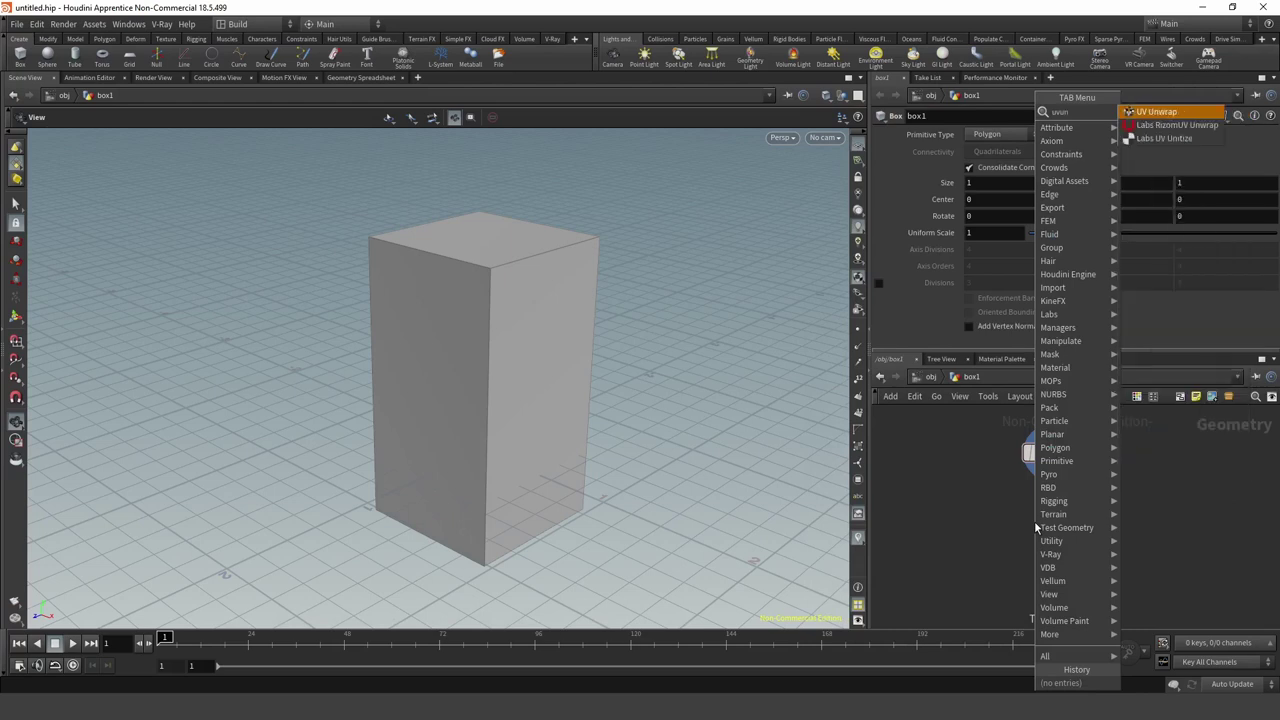
key(Return)
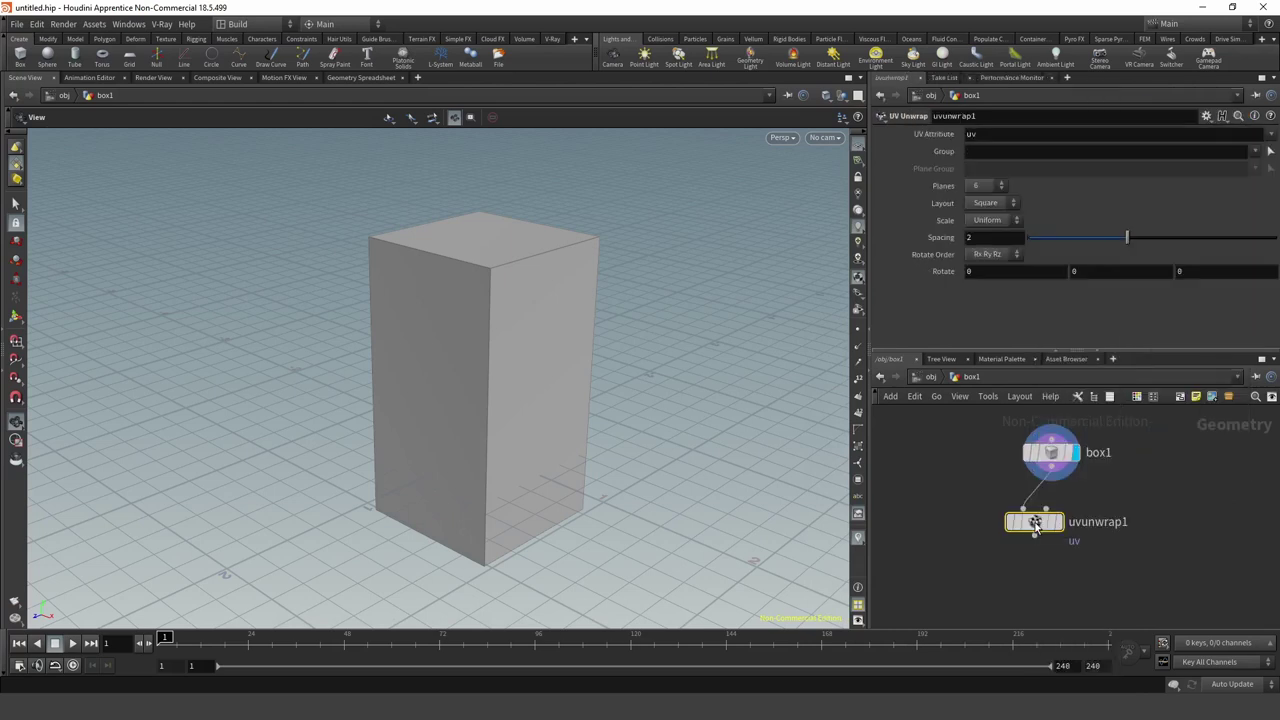
click(1062, 493)
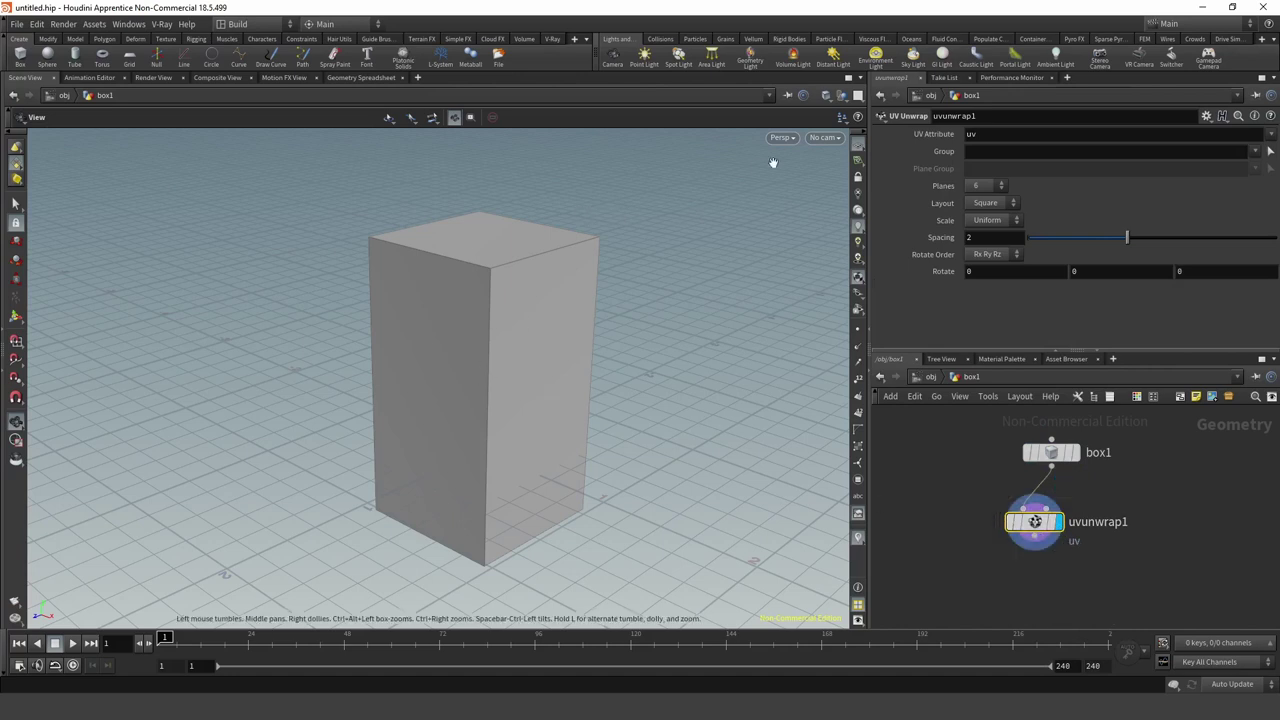
Split the viewport into two side-by-side views and show a zoomed-in UV View on the left.
click(858, 96)
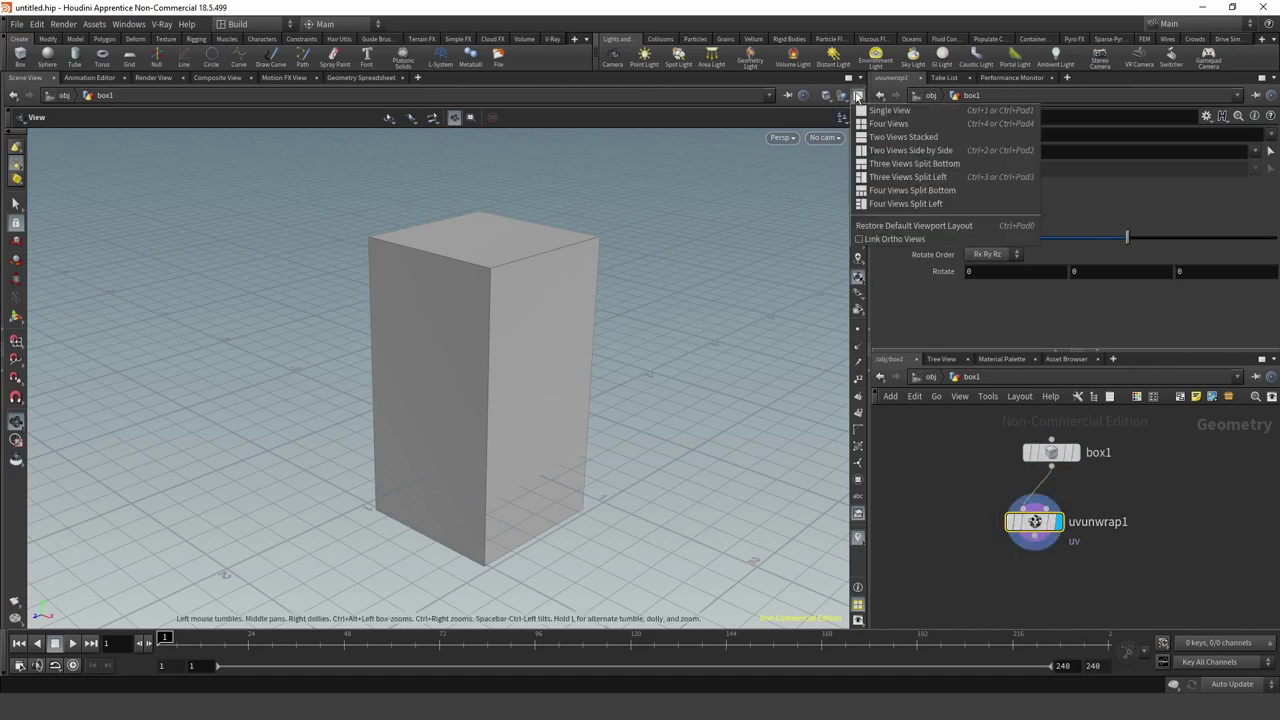
click(911, 151)
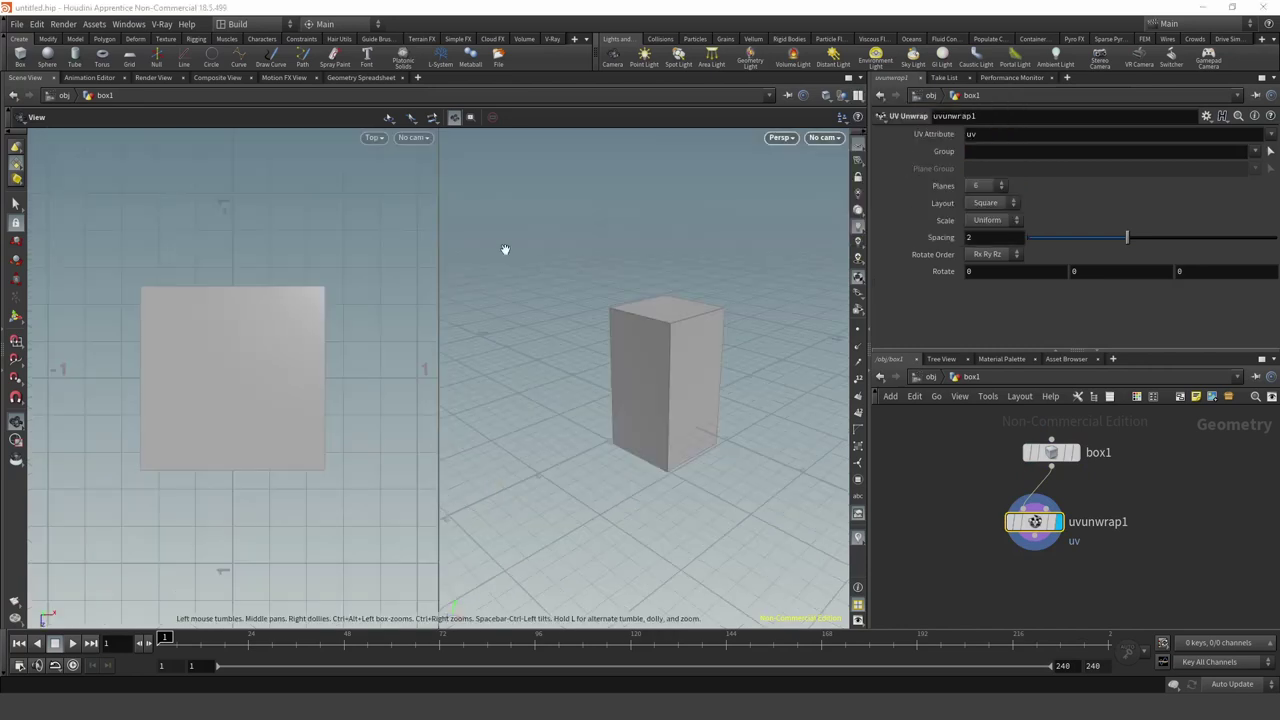
click(373, 138)
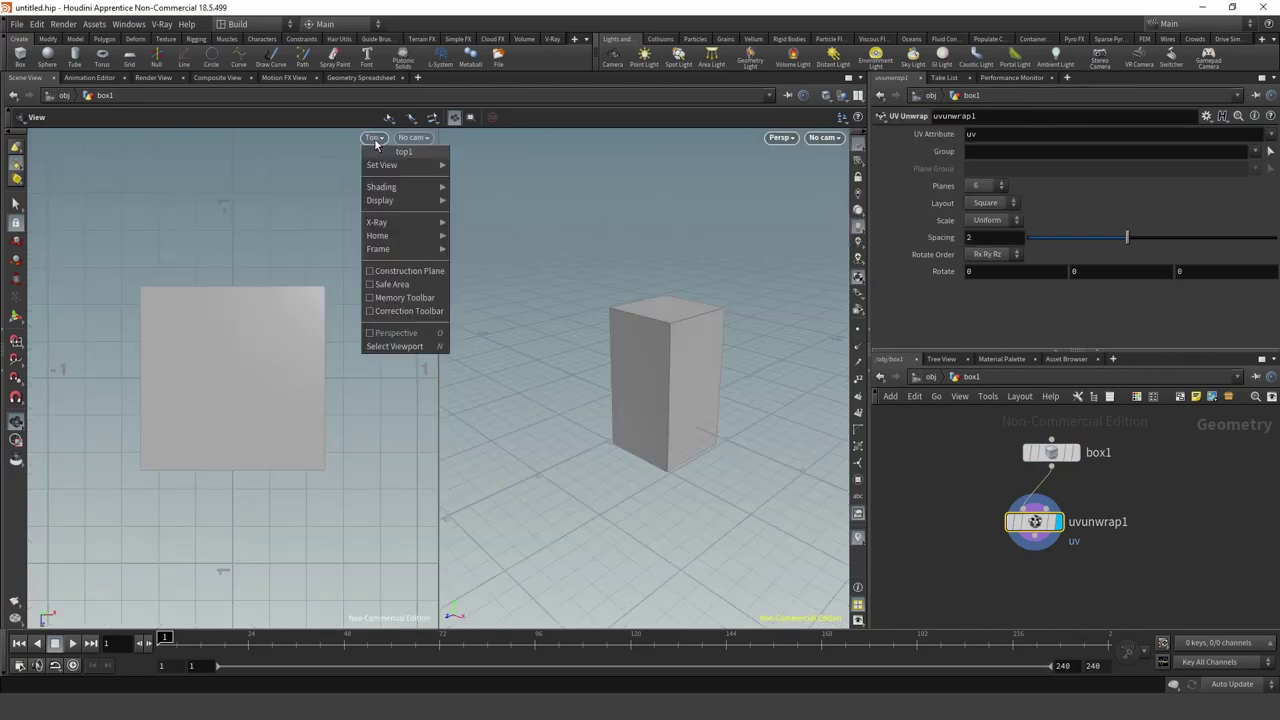
mouse_move(382, 165)
click(474, 219)
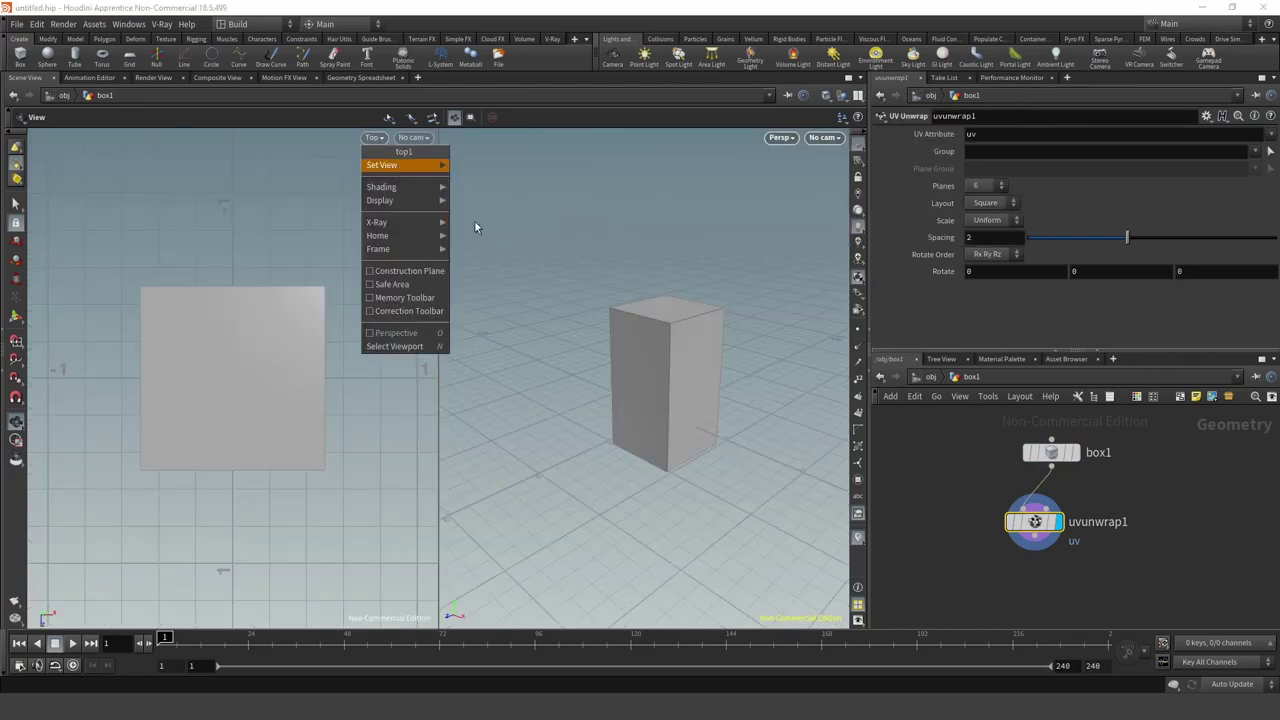
scroll(313, 323, up, 2)
scroll(337, 317, up, 2)
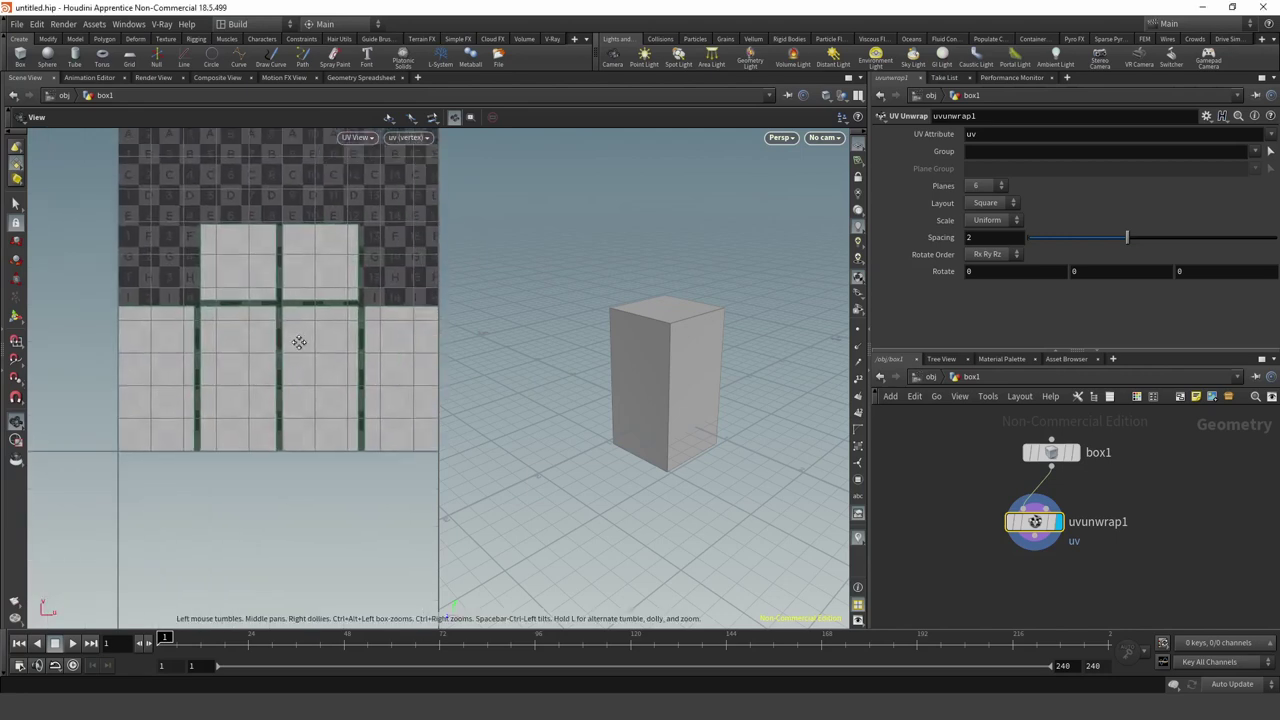
middle_drag(300, 343, 244, 387)
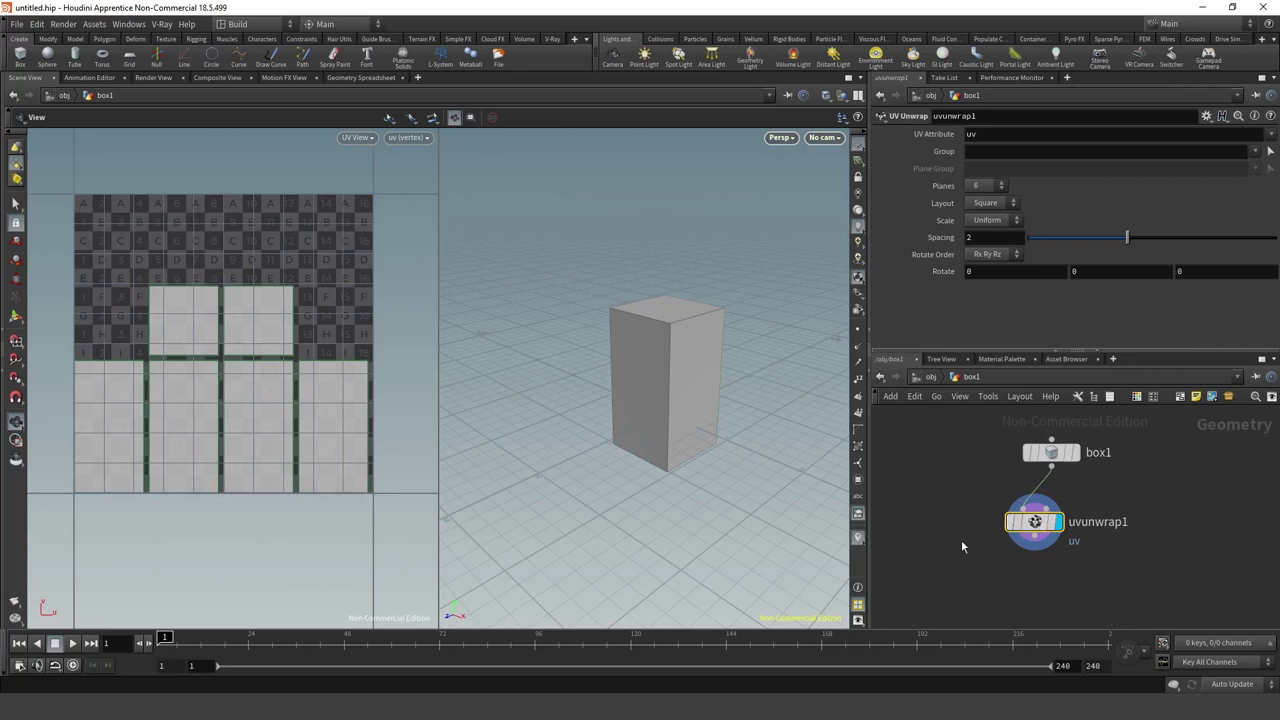
click(993, 203)
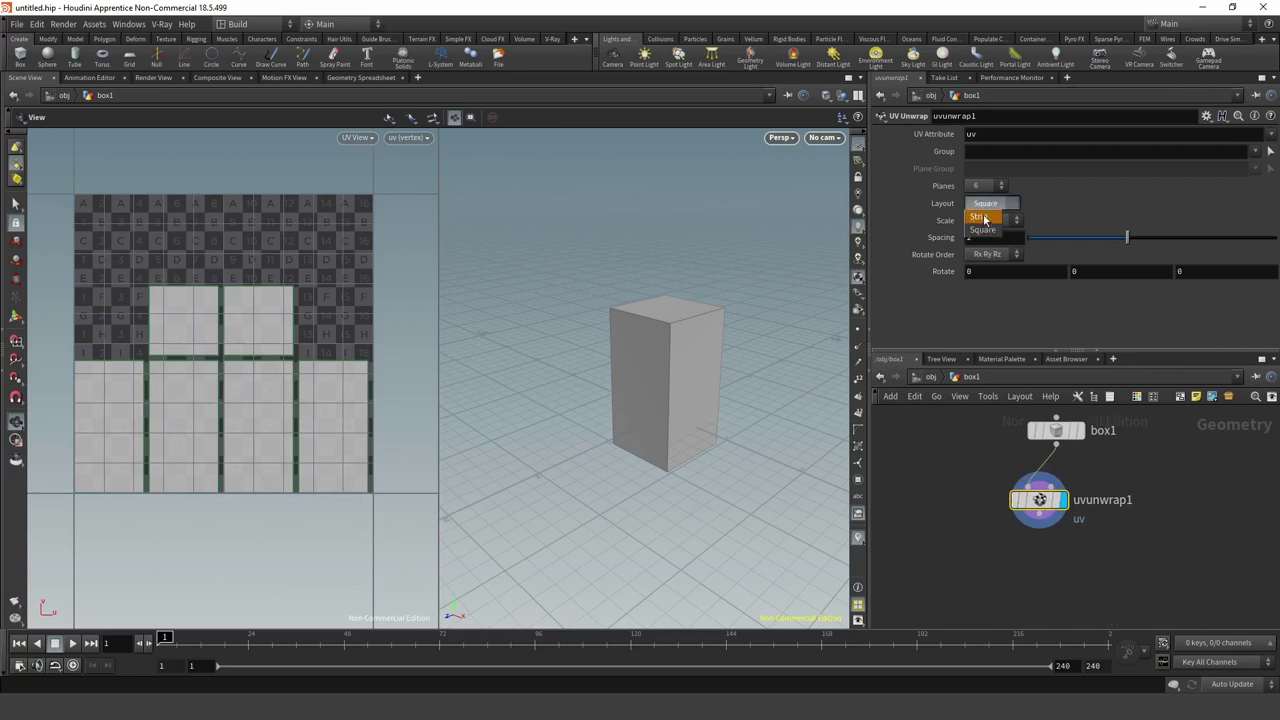
Try a strip arrangement for the UV islands, then return to the square arrangement.
click(979, 216)
click(981, 203)
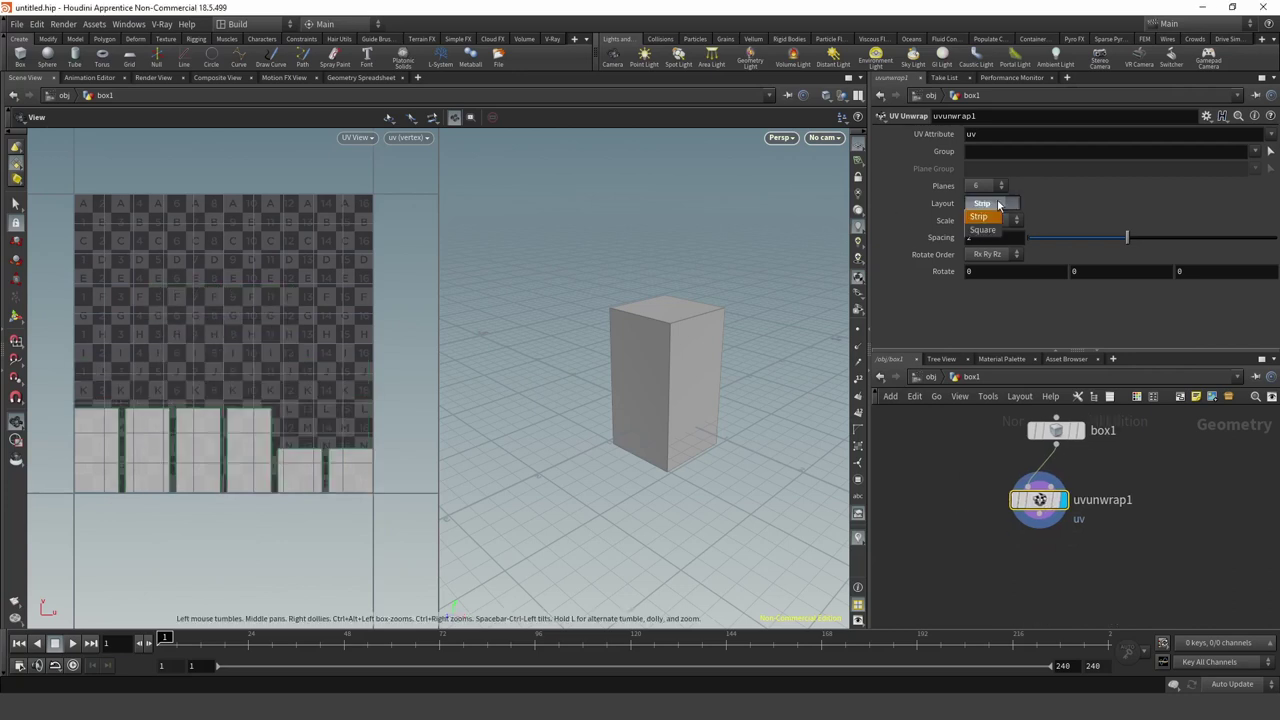
click(988, 222)
Set uvunwrap1's Scale to Uniform after trying Stretch and no scaling.
click(998, 221)
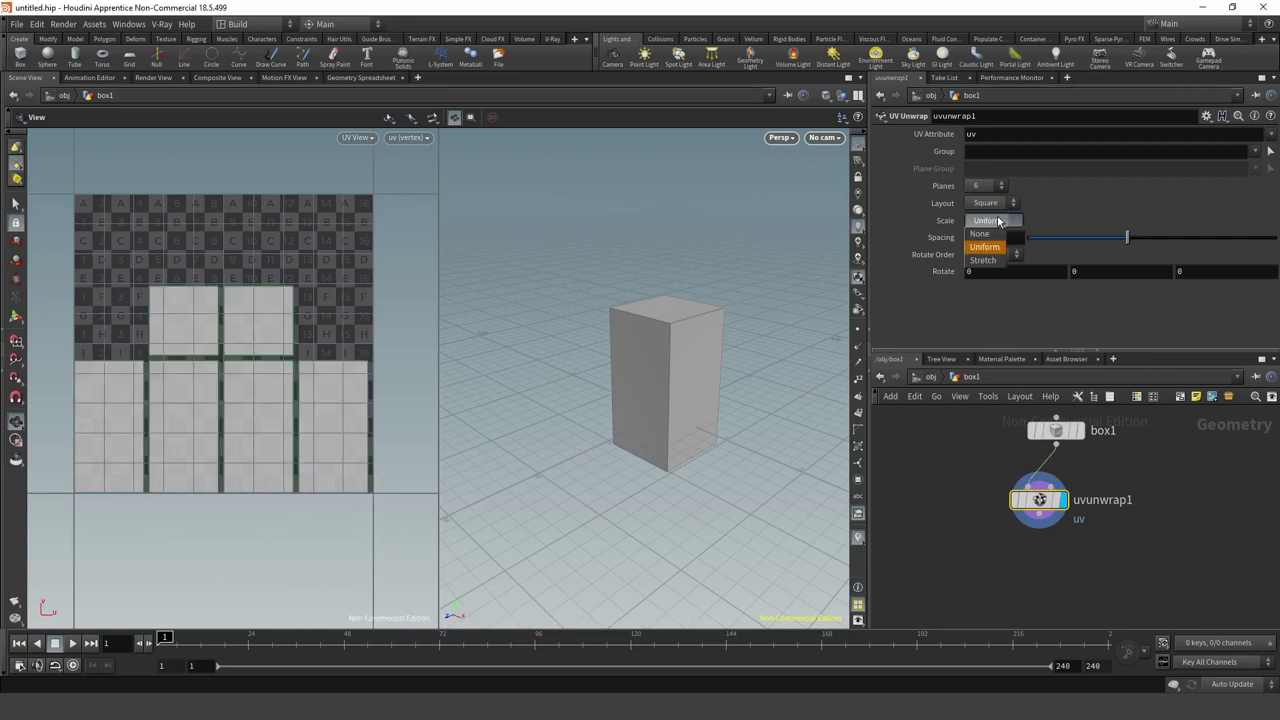
click(988, 261)
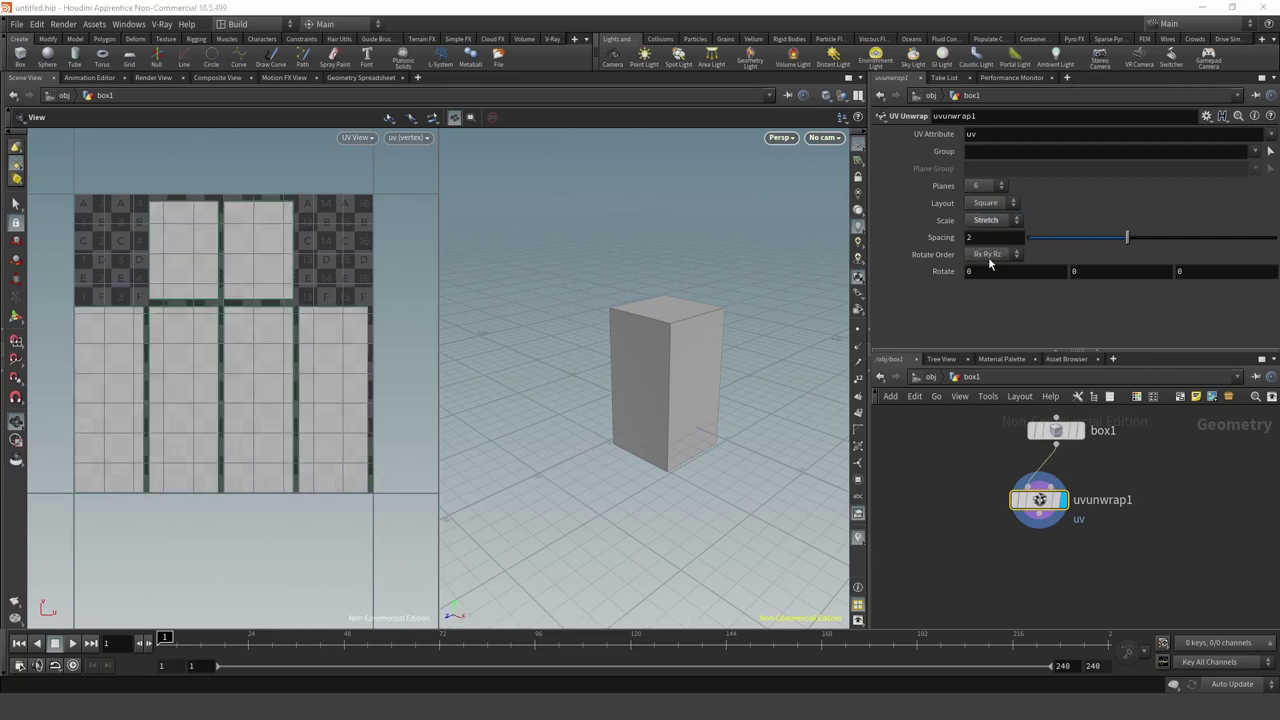
click(1009, 221)
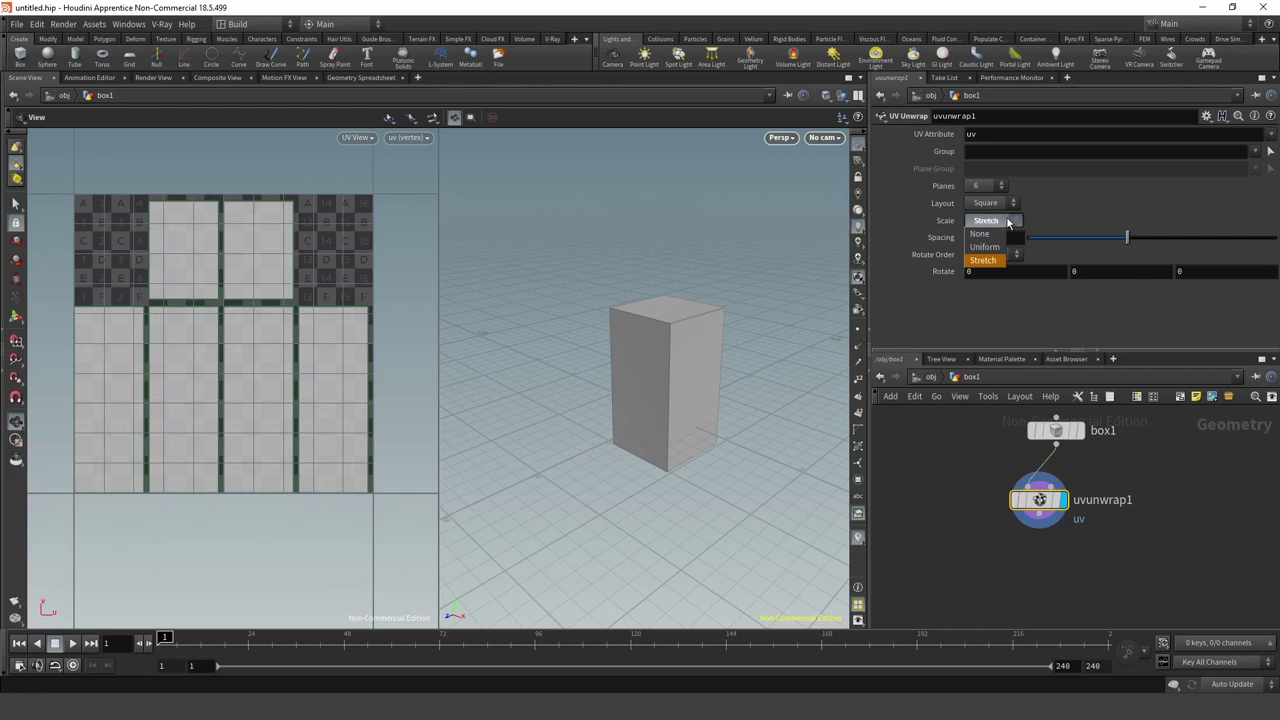
click(990, 237)
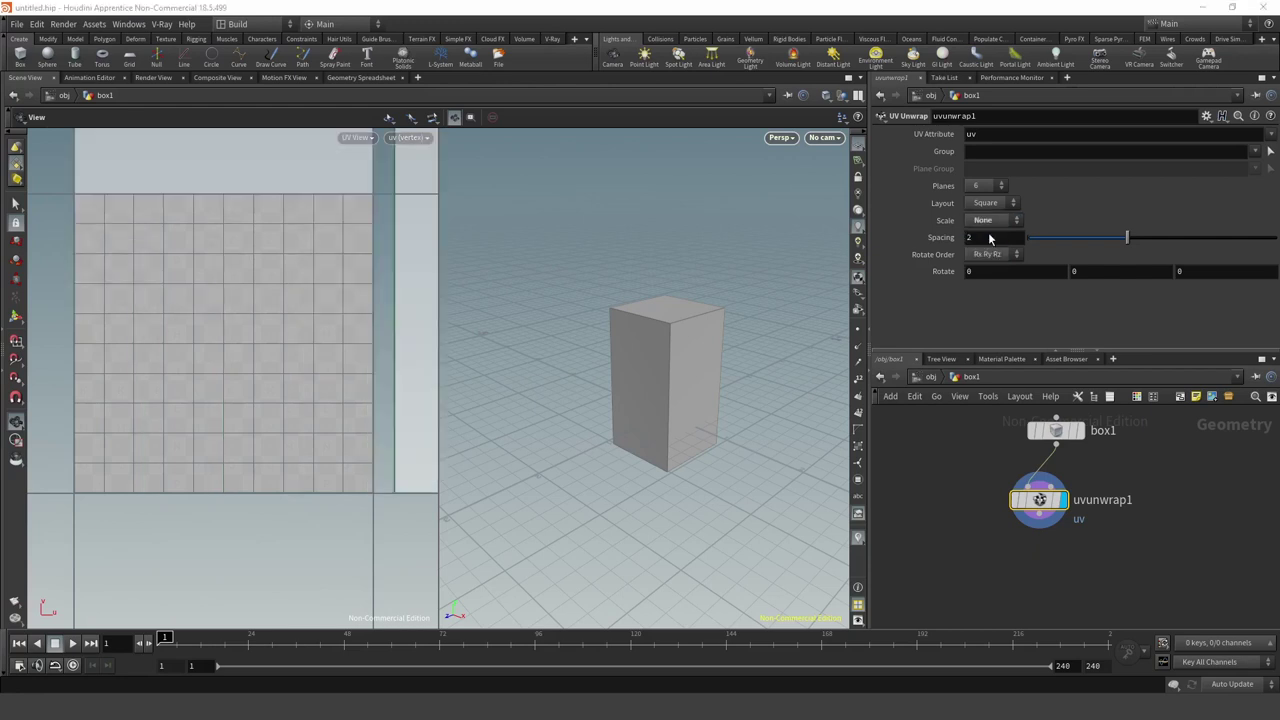
click(1007, 226)
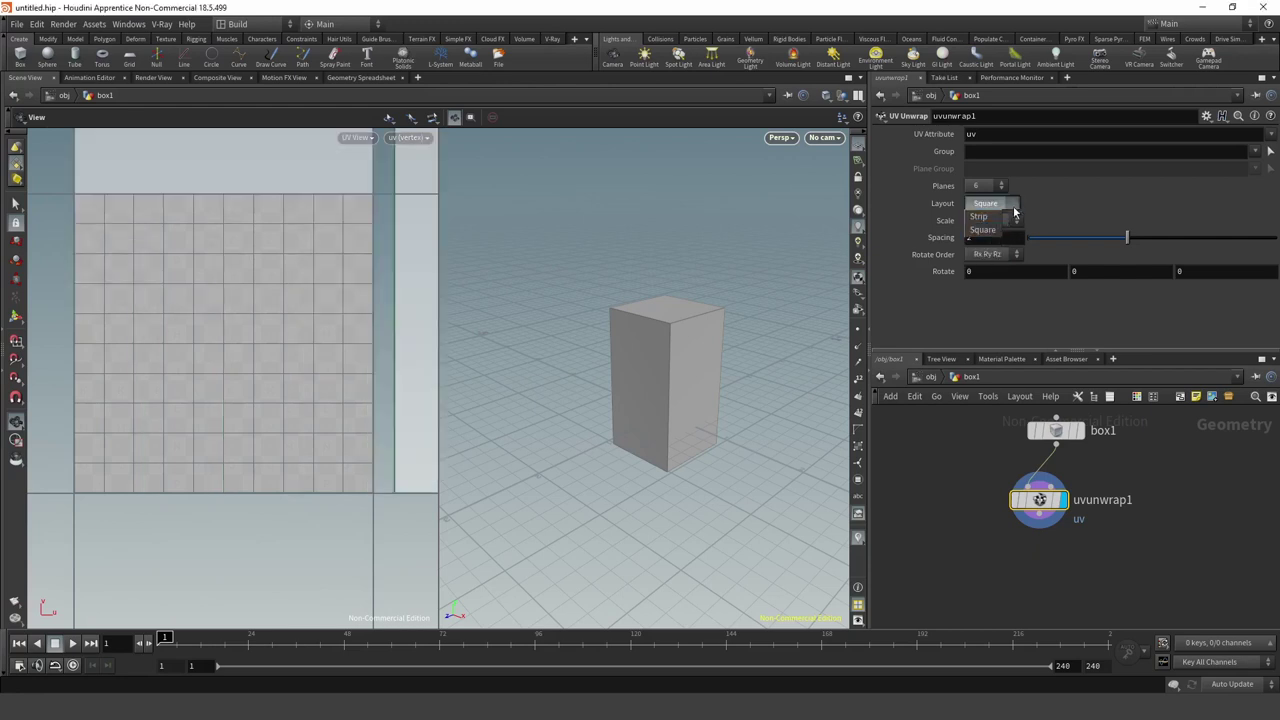
click(990, 208)
click(1000, 221)
click(985, 247)
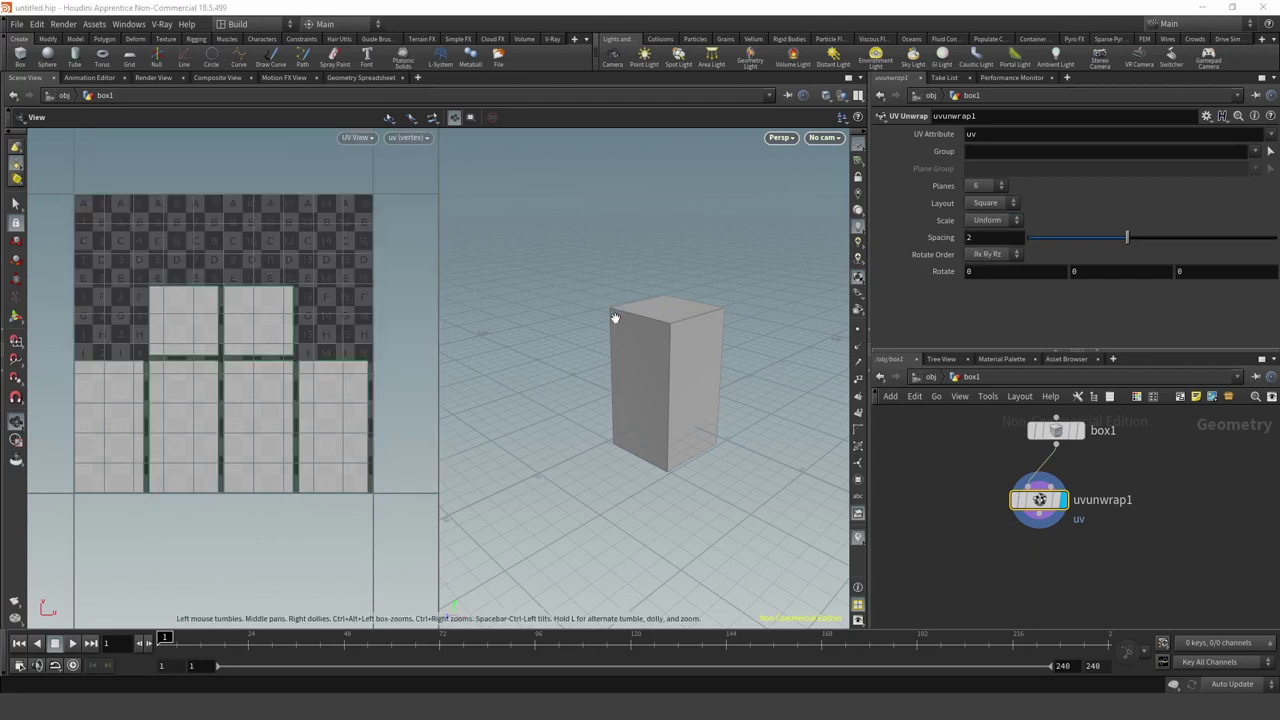
middle_drag(990, 505, 996, 472)
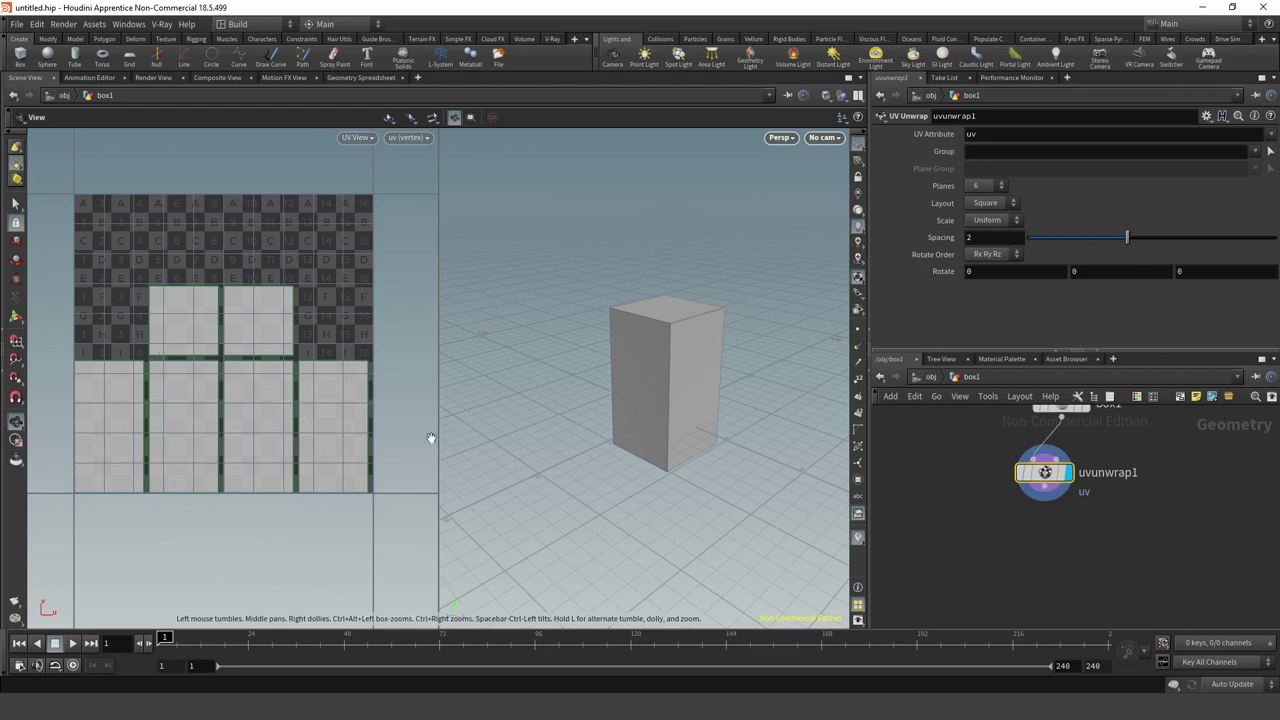
mouse_move(1040, 500)
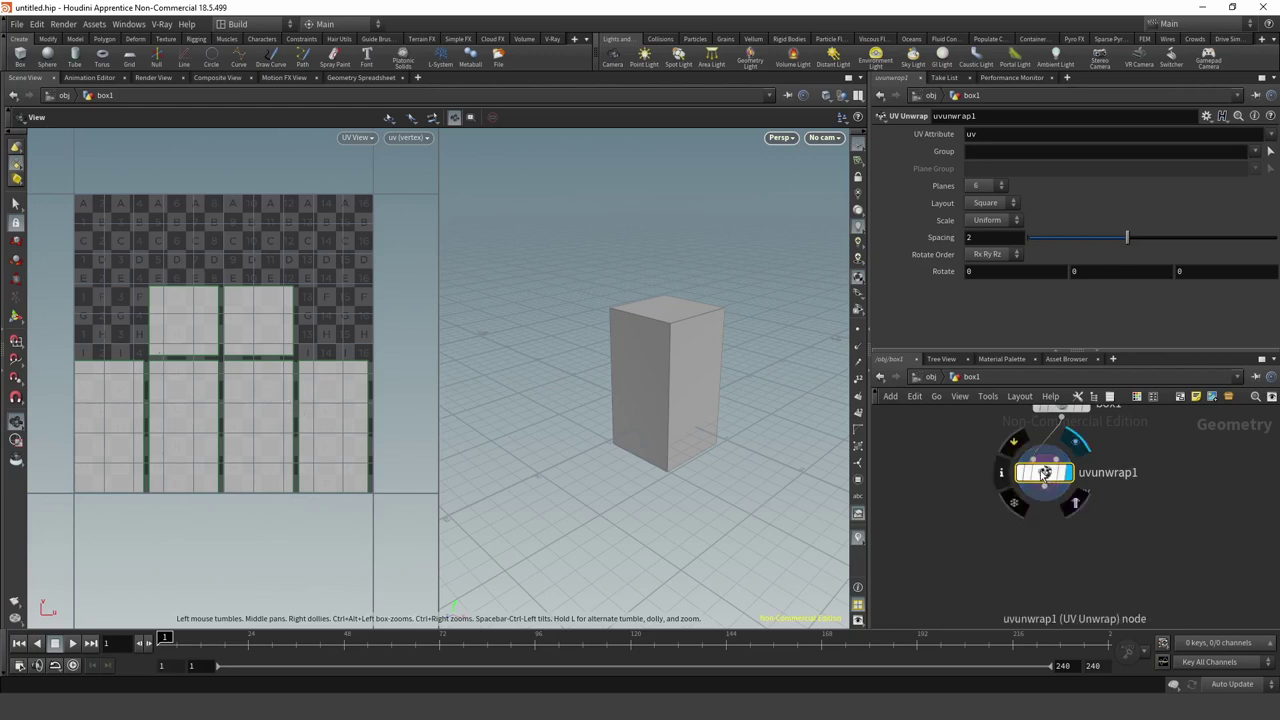
Bring up the uvunwrap1 node's context menu for Save > Texture UV to Image.
right_click(1044, 473)
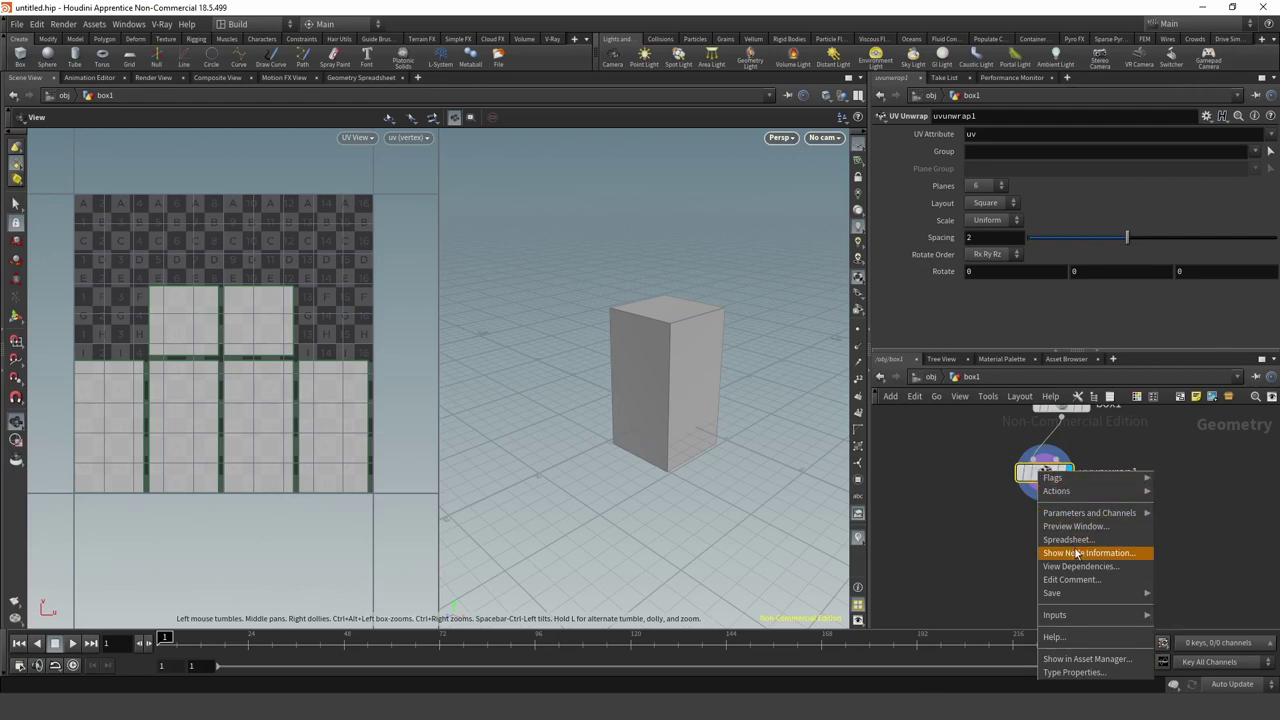
click(1008, 541)
key(Tab)
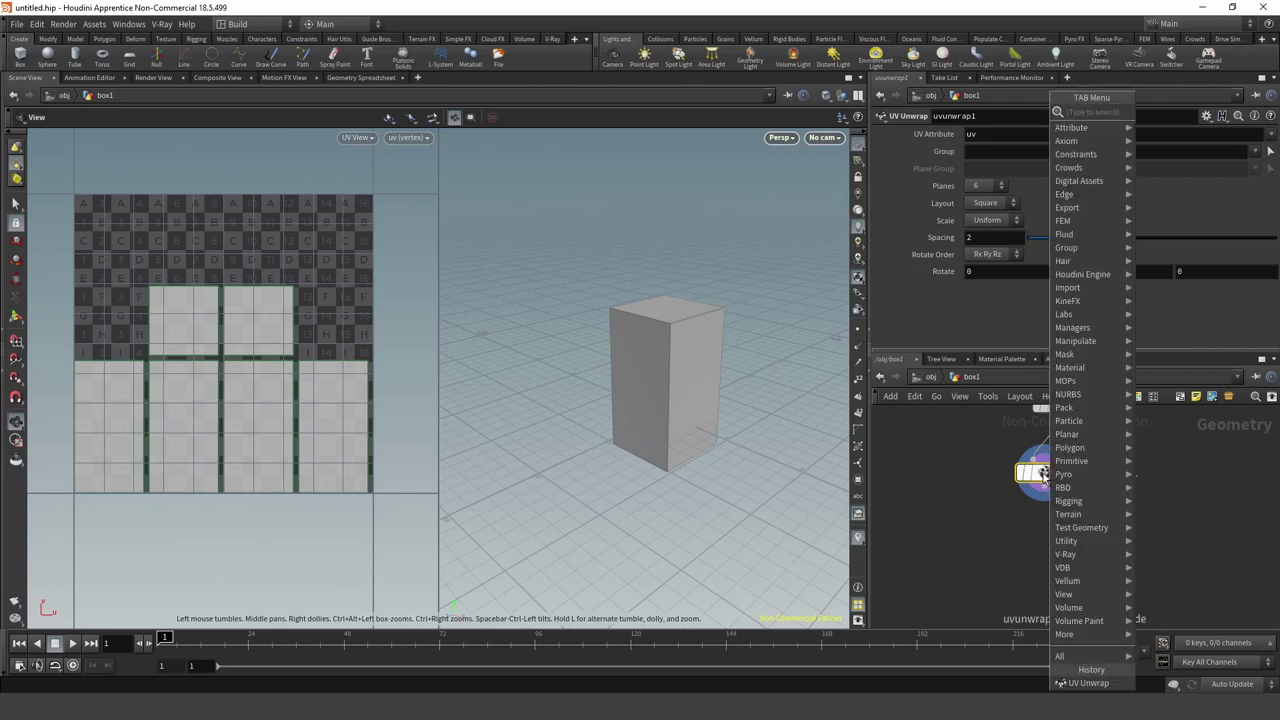
key(Escape)
right_click(1043, 476)
mouse_move(1056, 596)
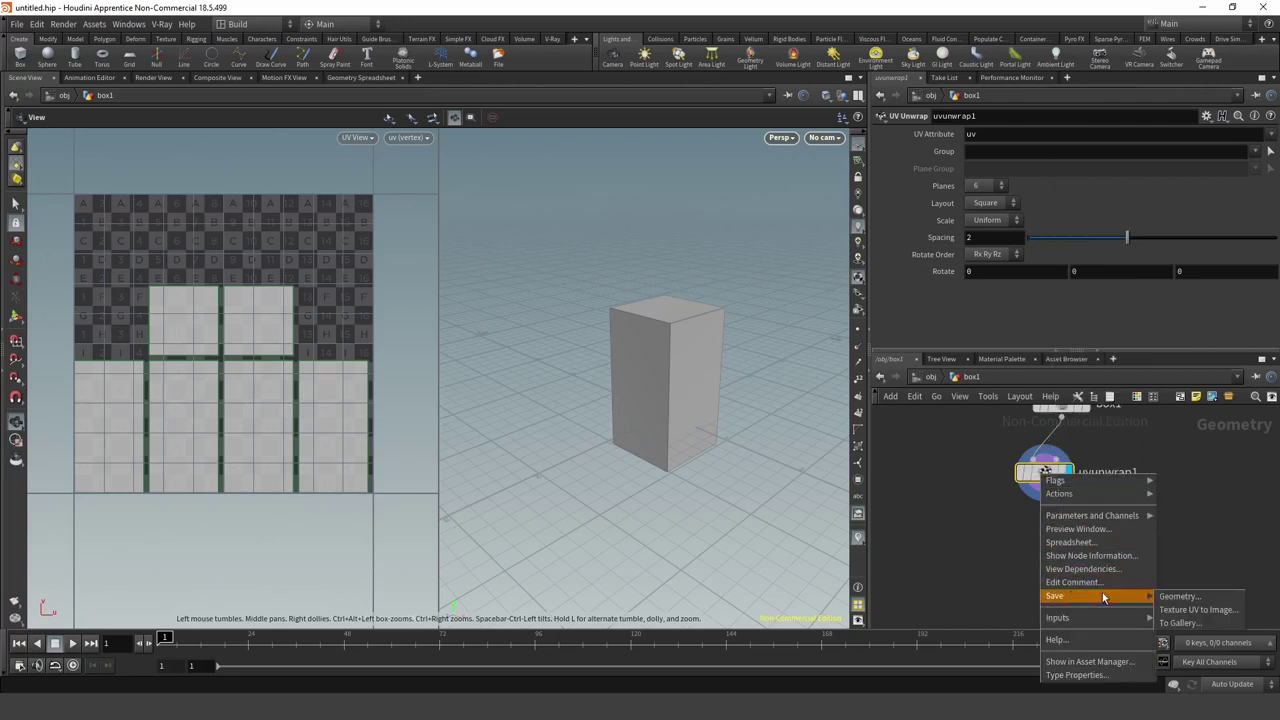
Set the Save Texture UV to Image resolution to 512 x 512 and browse for a filename.
click(1177, 612)
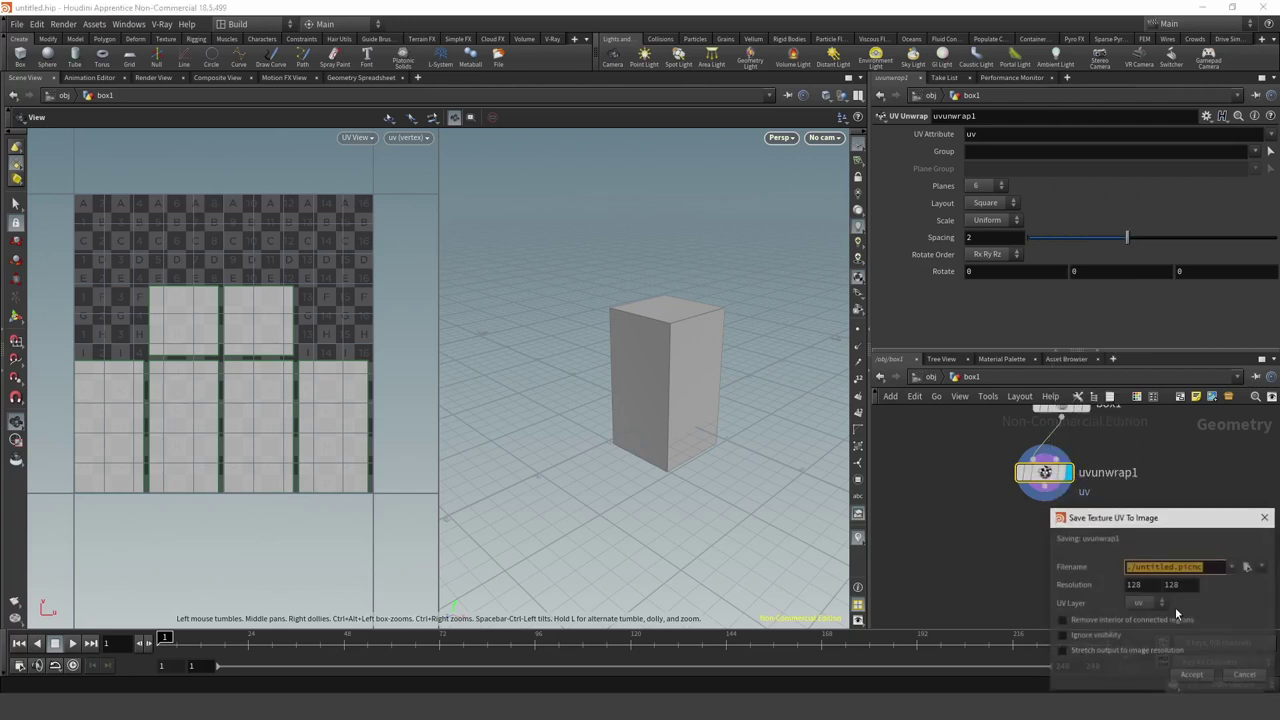
drag(1169, 510, 725, 389)
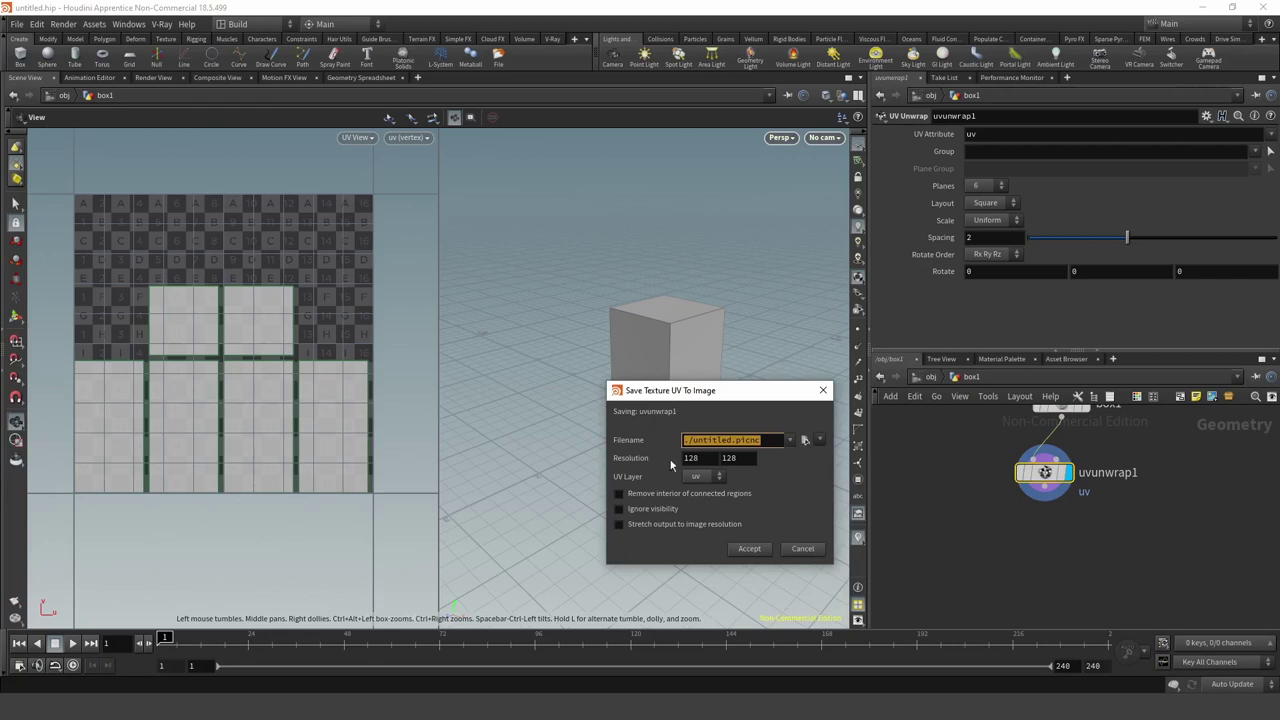
click(715, 458)
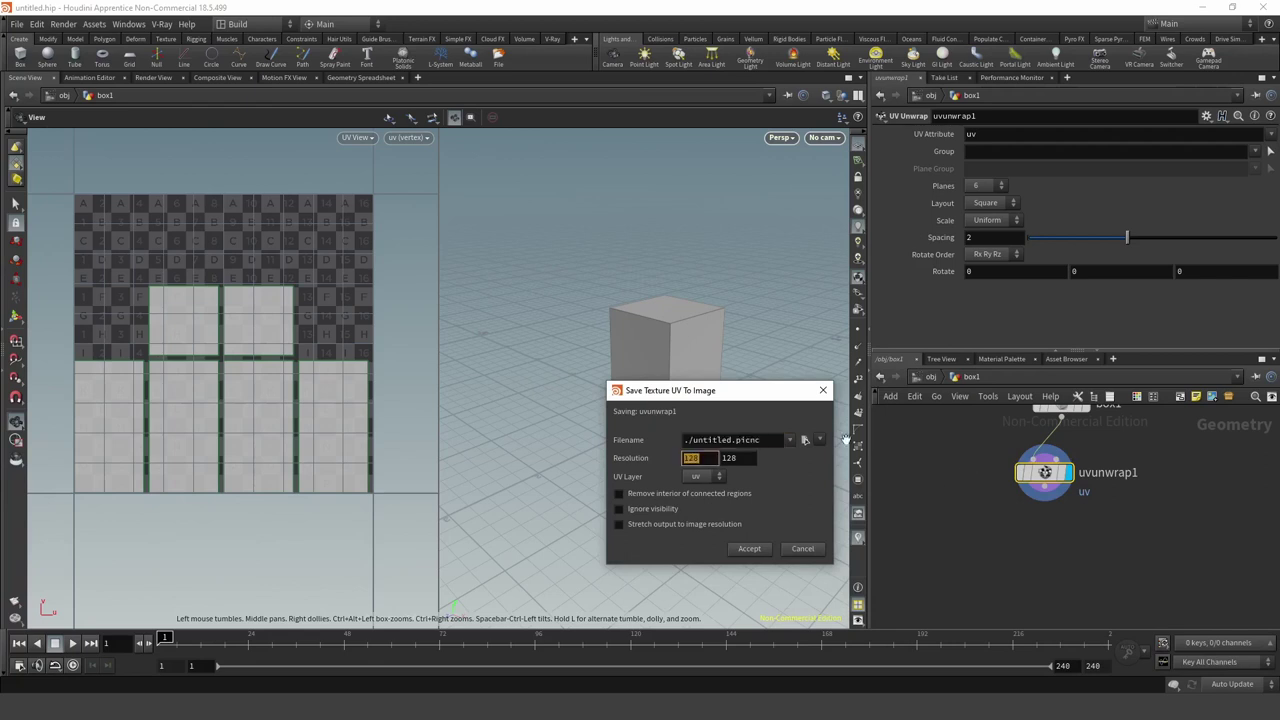
text(5)
text(12)
key(Tab)
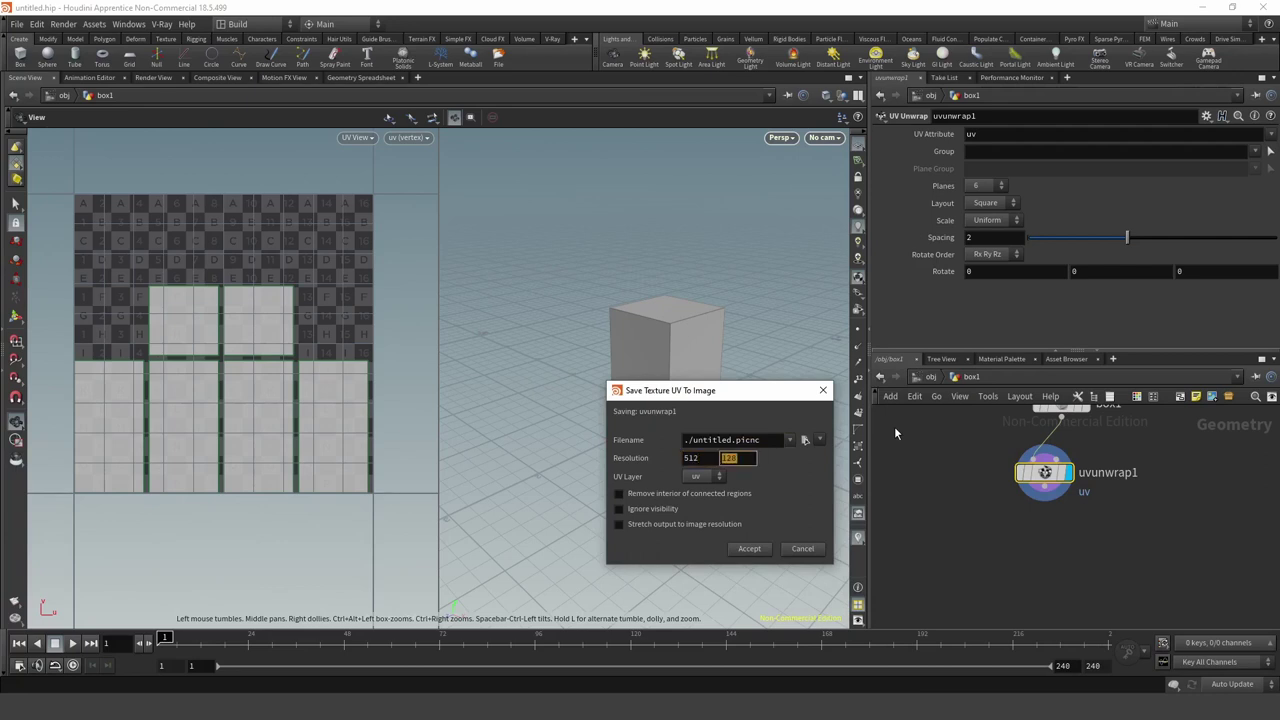
text(512)
click(807, 441)
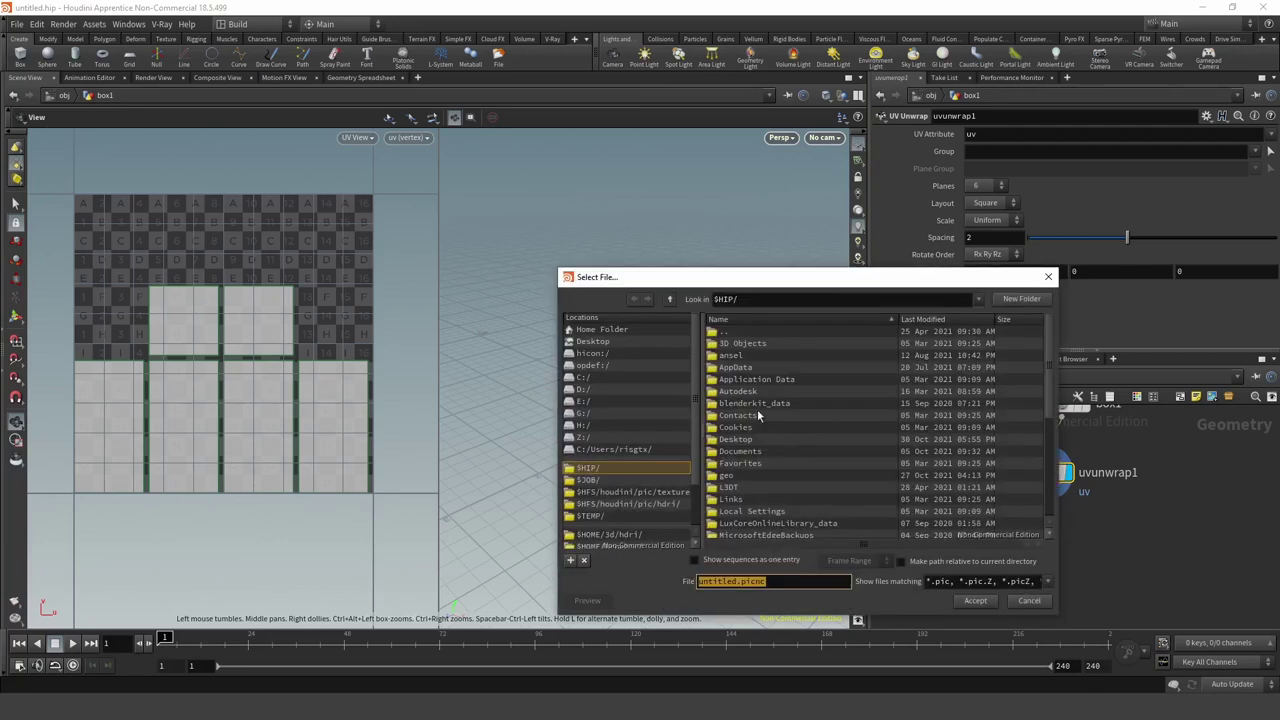
Export the UV layout as test.png on the Desktop and accept the dialog.
click(616, 343)
double_click(767, 581)
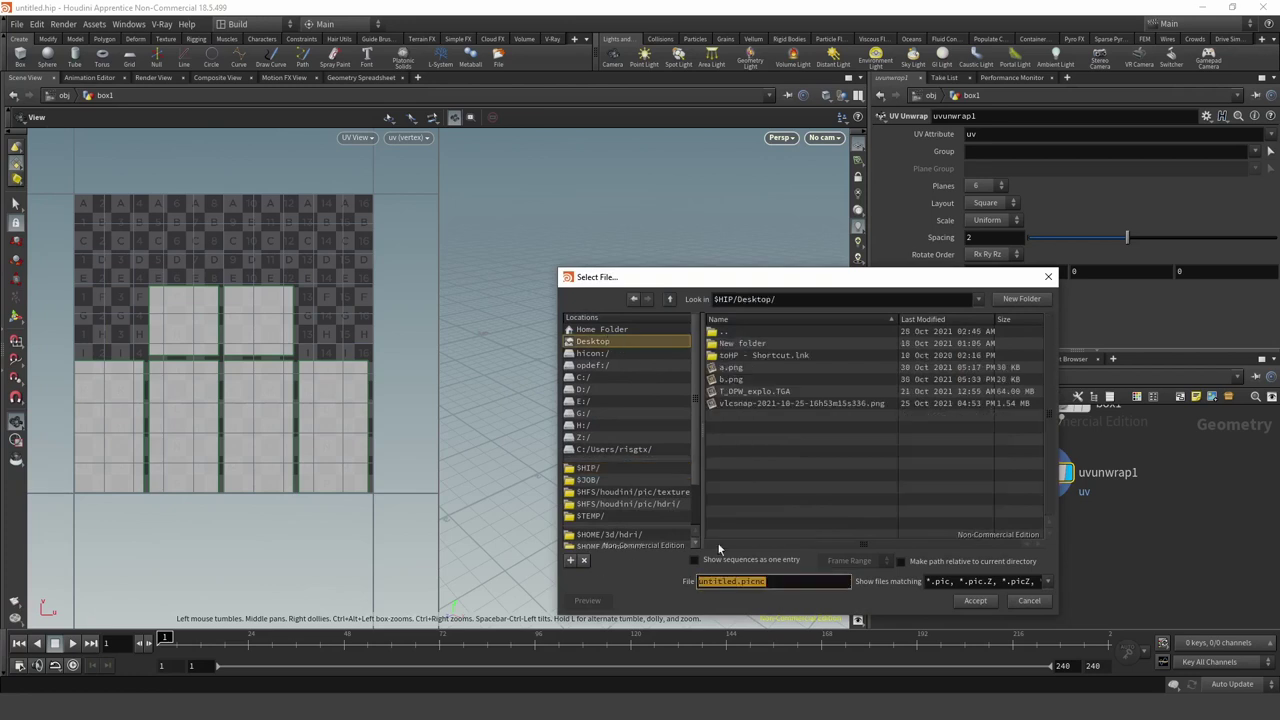
text(test.pn)
text(g)
key(Return)
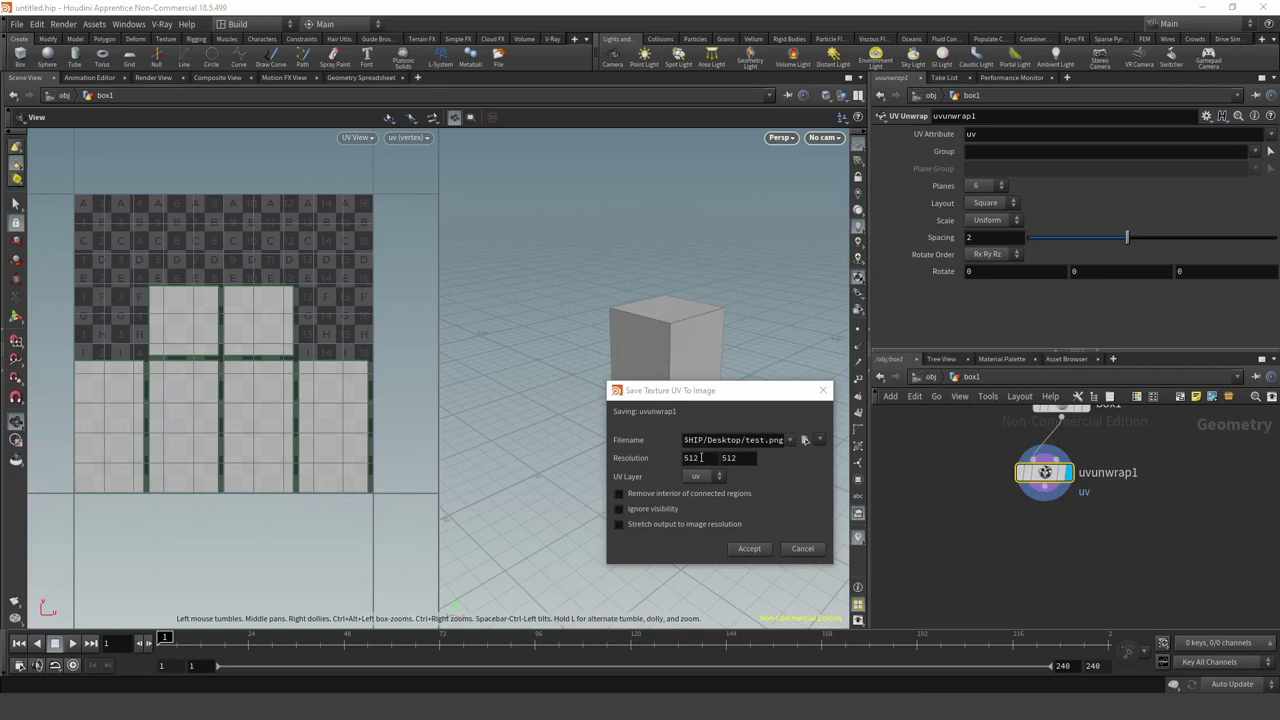
click(748, 549)
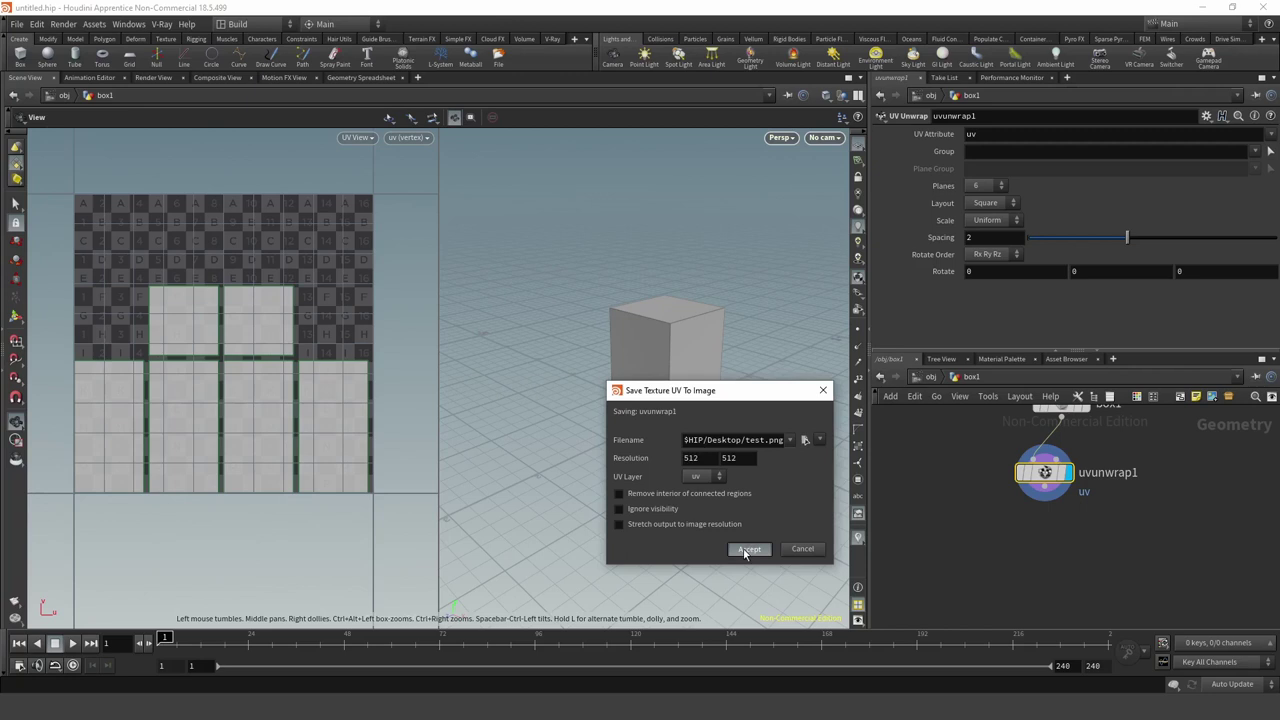
click(745, 551)
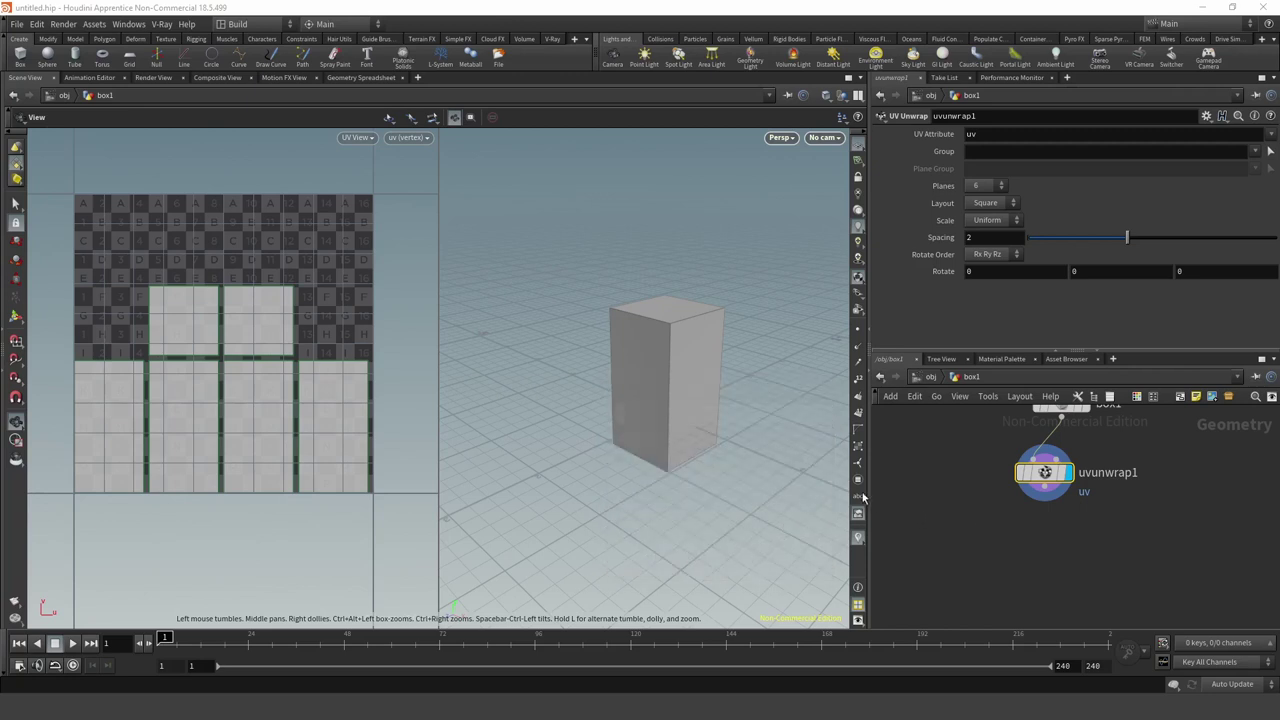
Open File Explorer at the Desktop and show test.png's Open with options.
key(super+e)
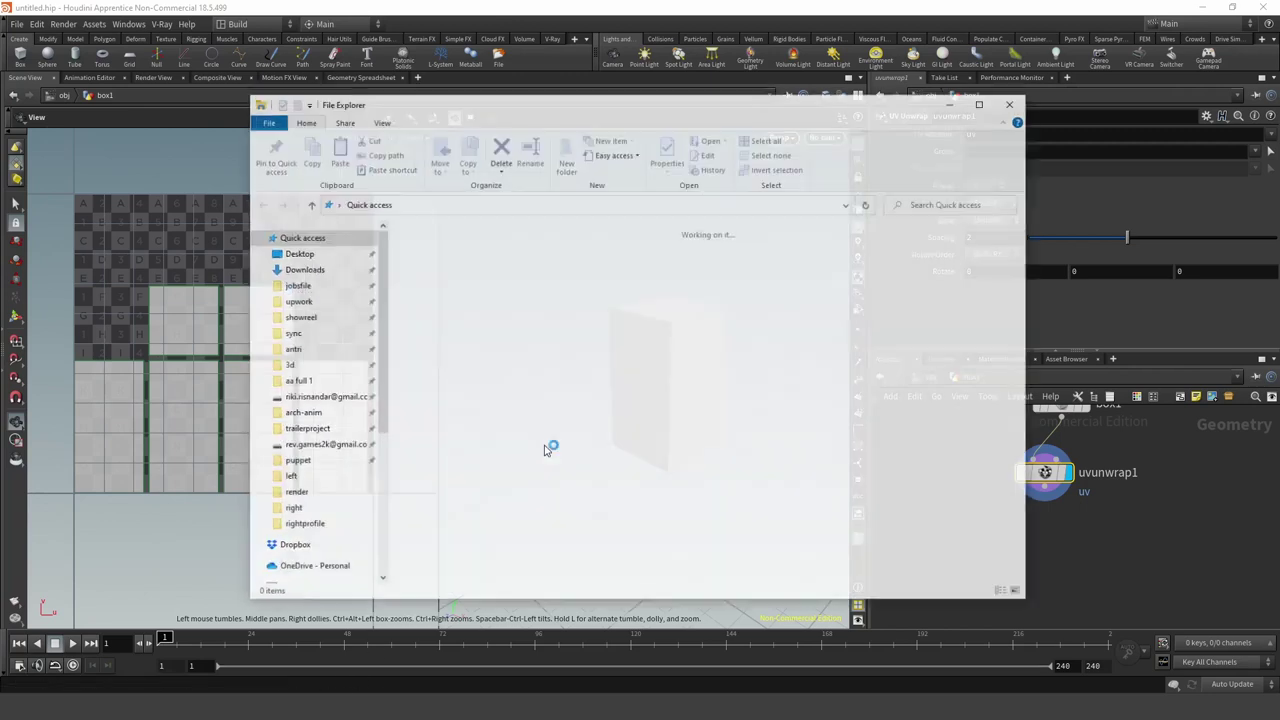
click(292, 253)
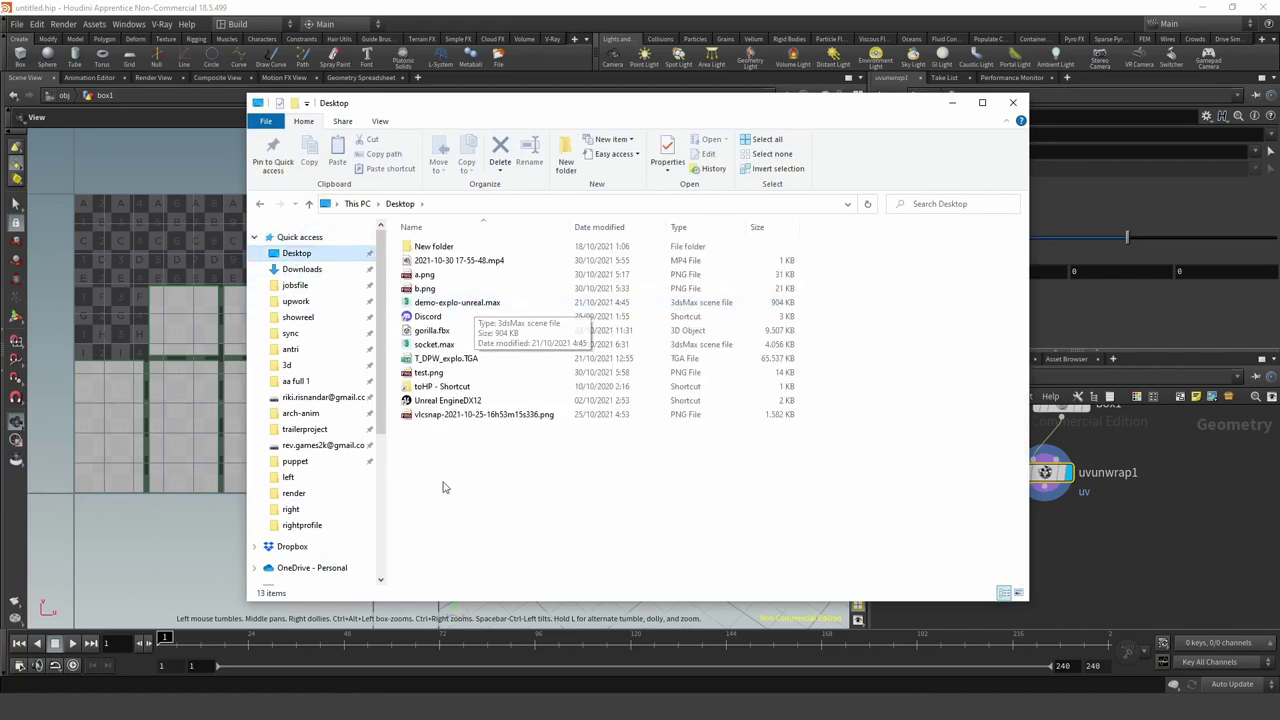
click(429, 377)
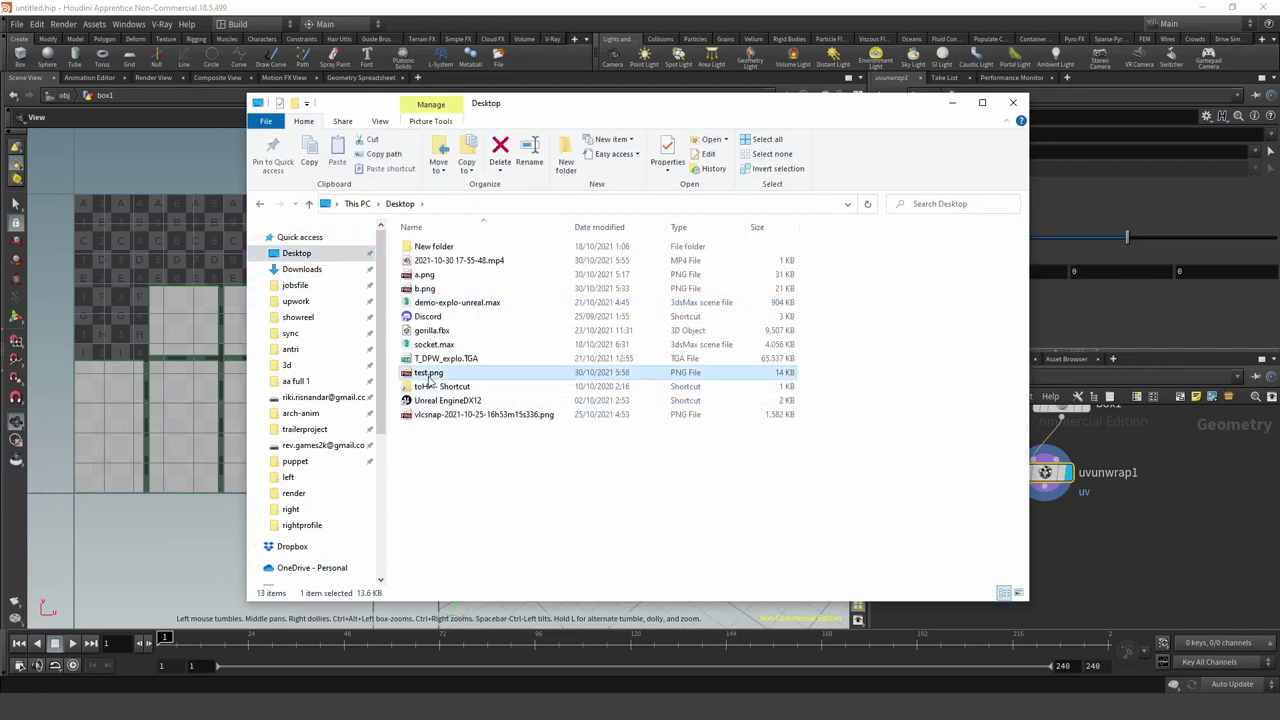
right_click(429, 377)
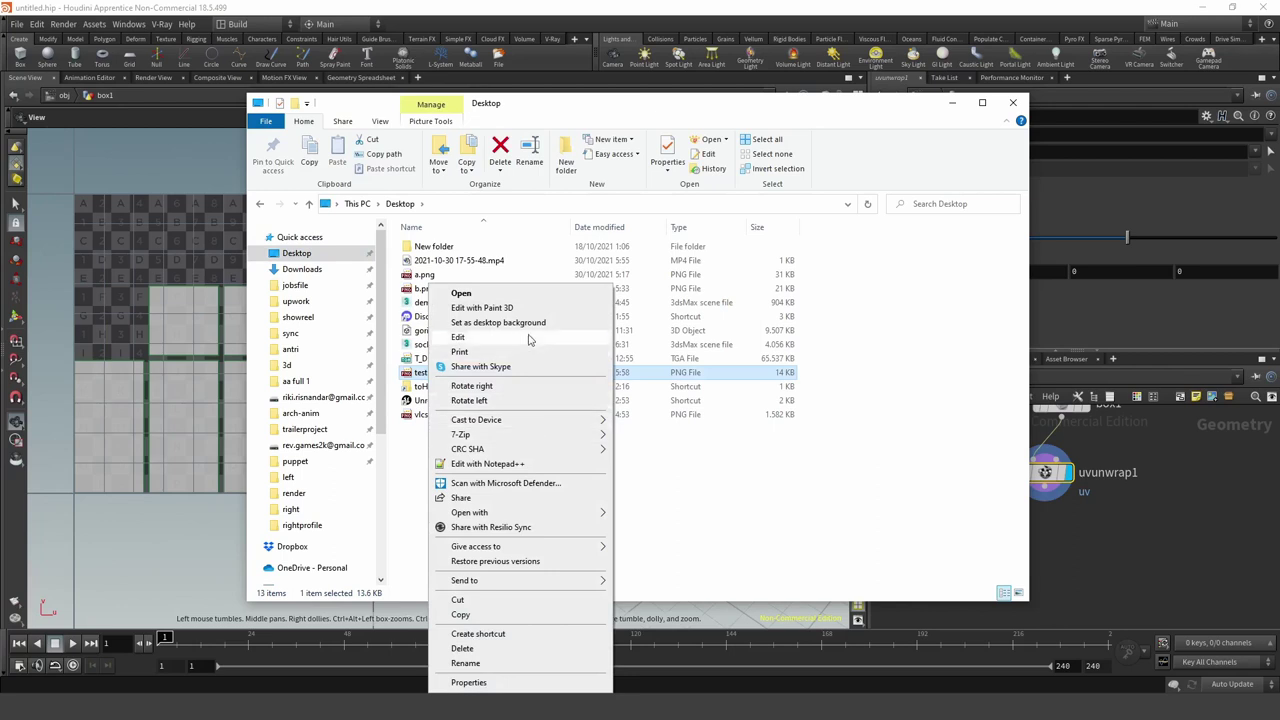
mouse_move(469, 512)
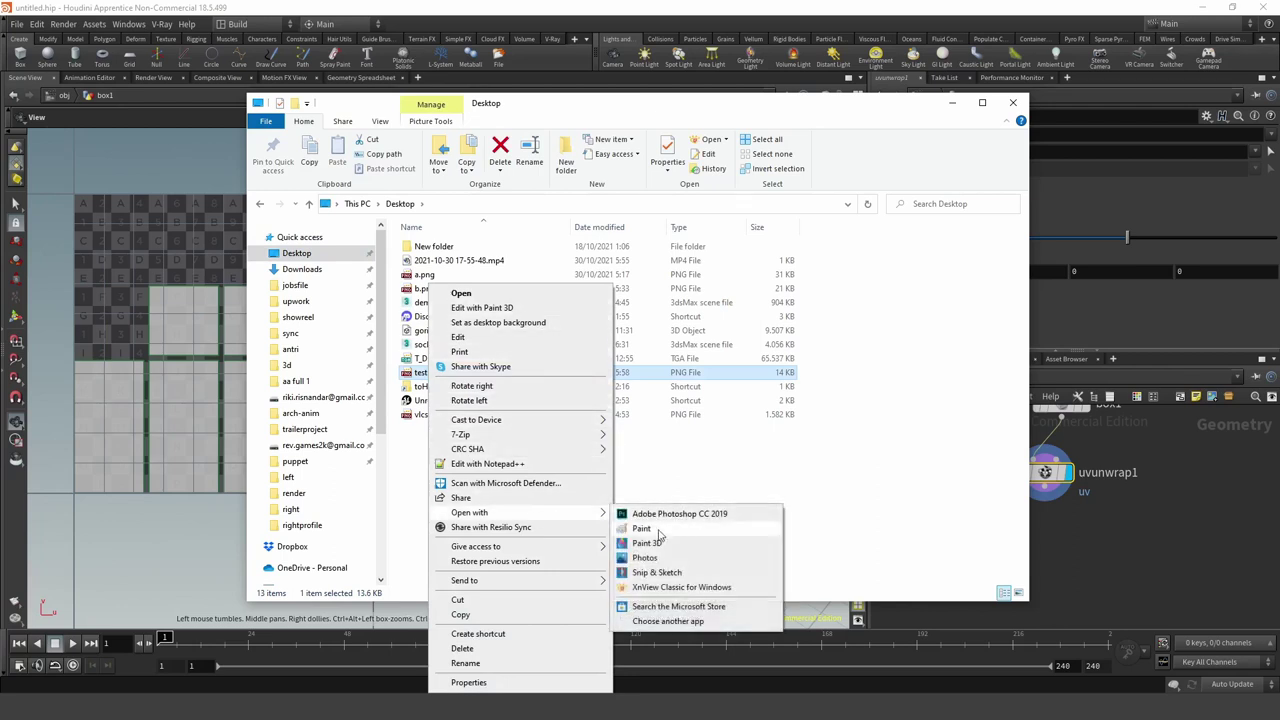
Open test.png in Paint 3D and draw the numbers 1 to 6 on the six UV faces.
click(647, 543)
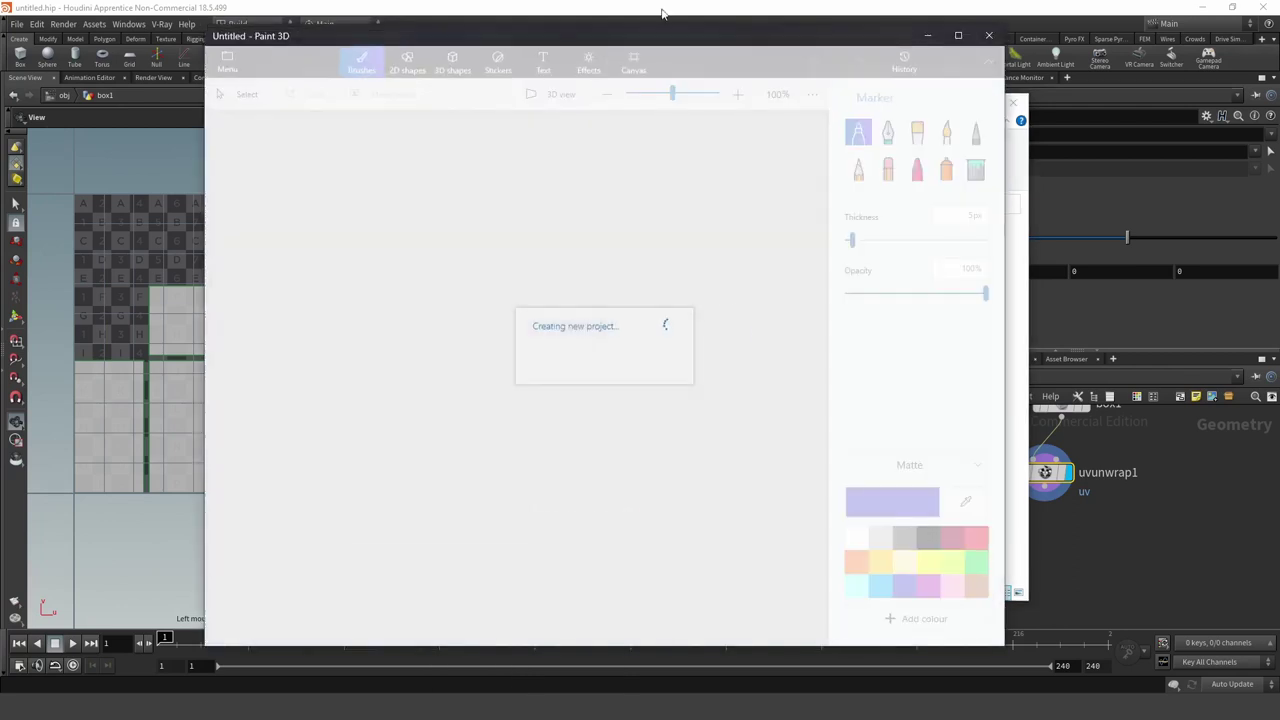
ctrl+scroll(493, 404, down, 1)
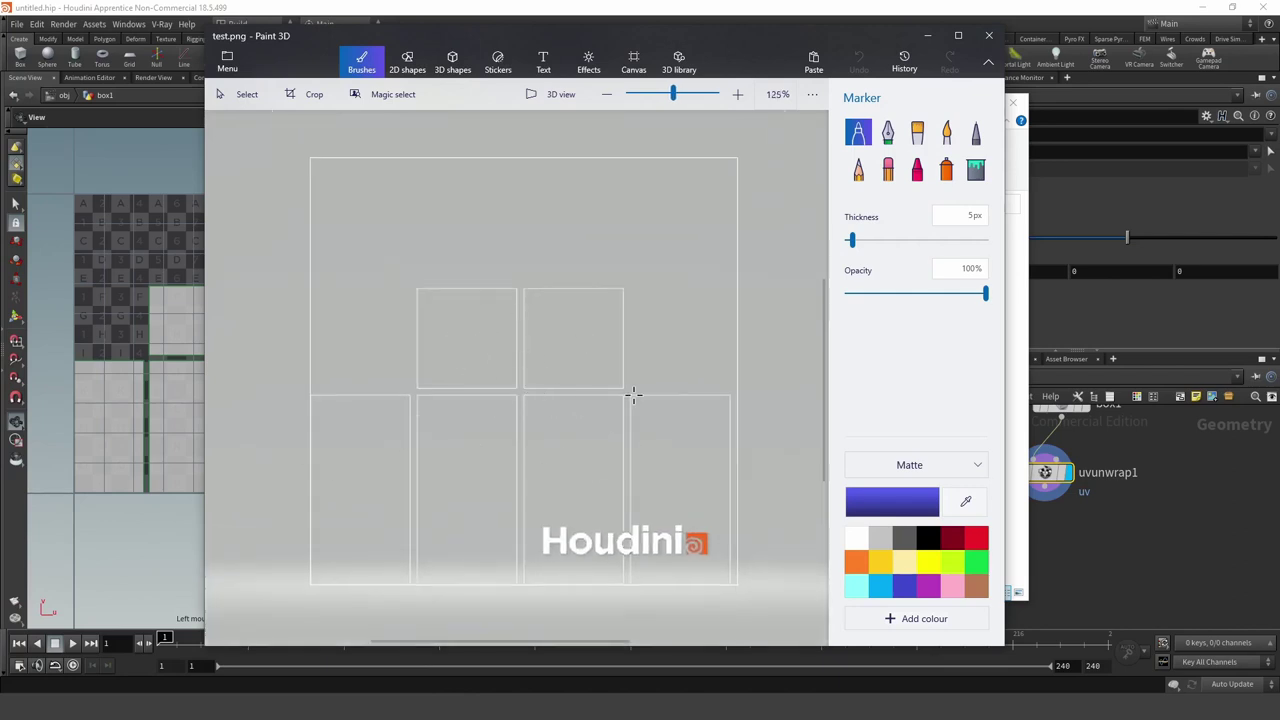
drag(465, 322, 460, 364)
mouse_move(550, 326)
mouse_down()
mouse_move(563, 323)
mouse_move(553, 370)
mouse_move(597, 371)
mouse_up()
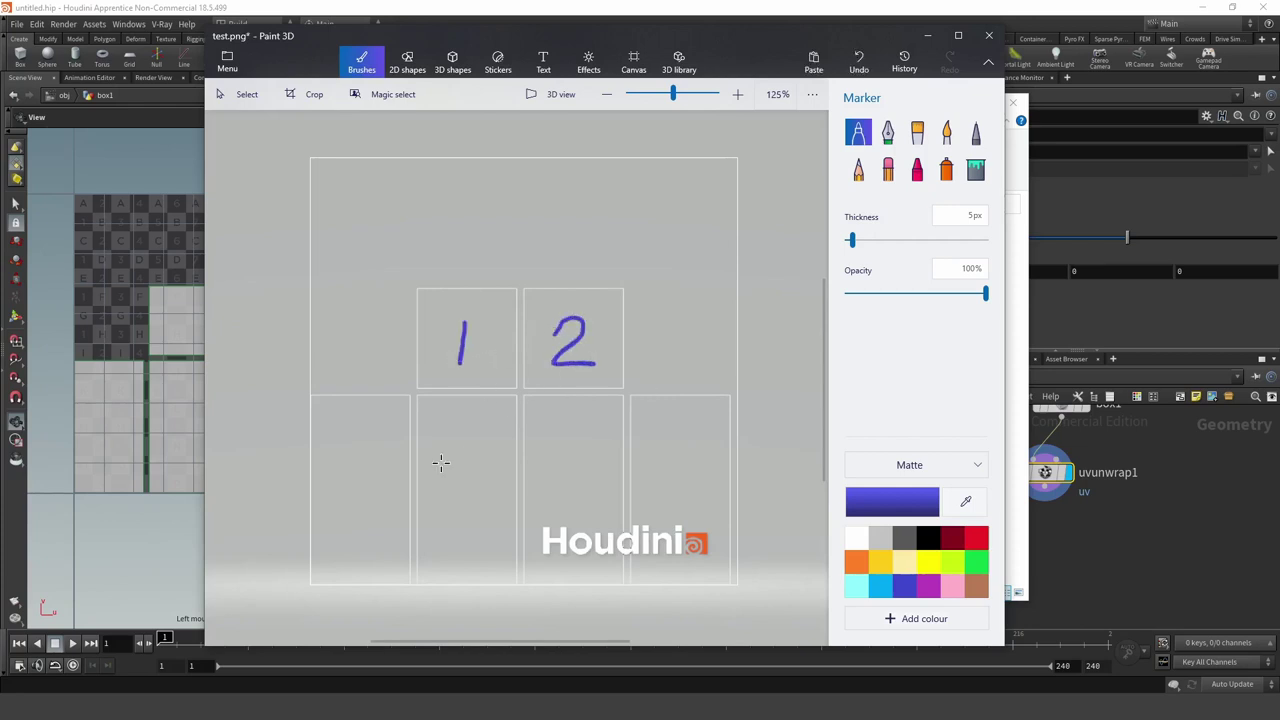
mouse_move(350, 460)
mouse_down()
mouse_move(371, 486)
mouse_move(348, 503)
mouse_up()
mouse_move(467, 452)
mouse_down()
mouse_move(434, 474)
mouse_move(477, 482)
mouse_move(466, 508)
mouse_up()
mouse_move(584, 453)
mouse_down()
mouse_move(559, 452)
mouse_move(565, 500)
mouse_move(546, 498)
mouse_move(604, 452)
mouse_up()
mouse_move(689, 450)
mouse_down()
mouse_move(670, 478)
mouse_move(708, 480)
mouse_move(673, 484)
mouse_up()
Save the numbered image and minimize Paint 3D to reveal the Desktop folder.
click(228, 60)
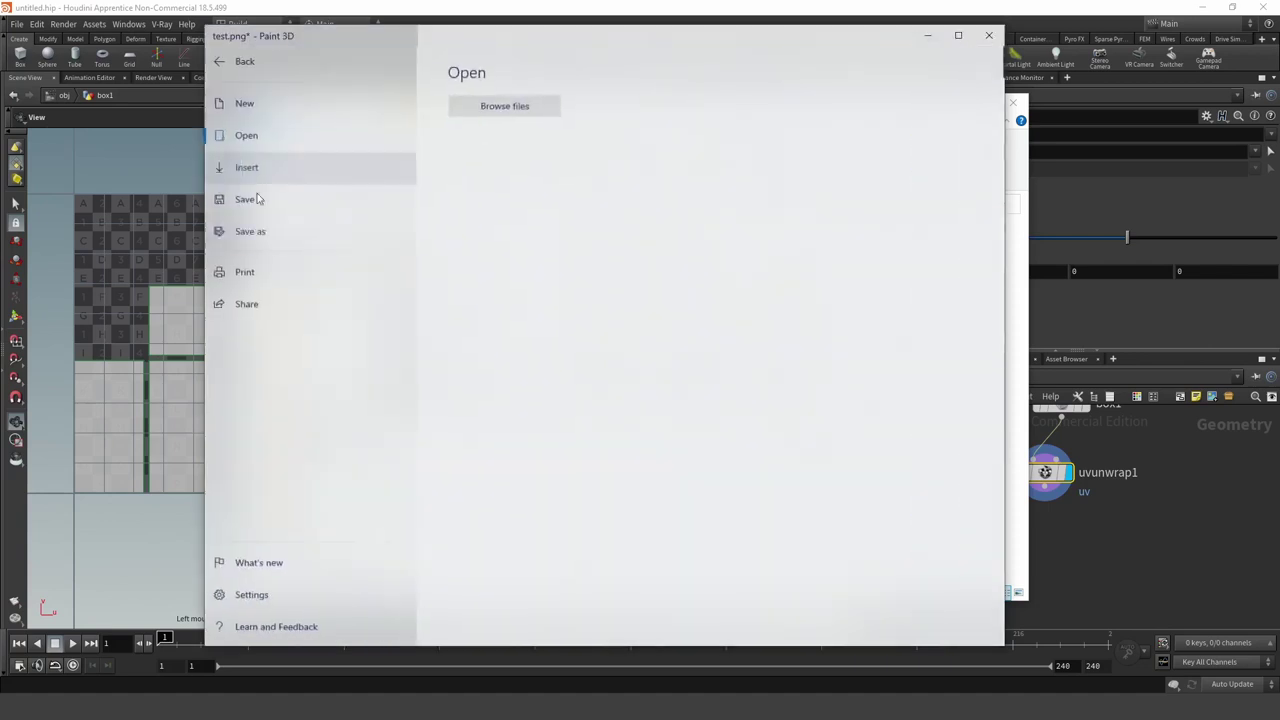
click(266, 197)
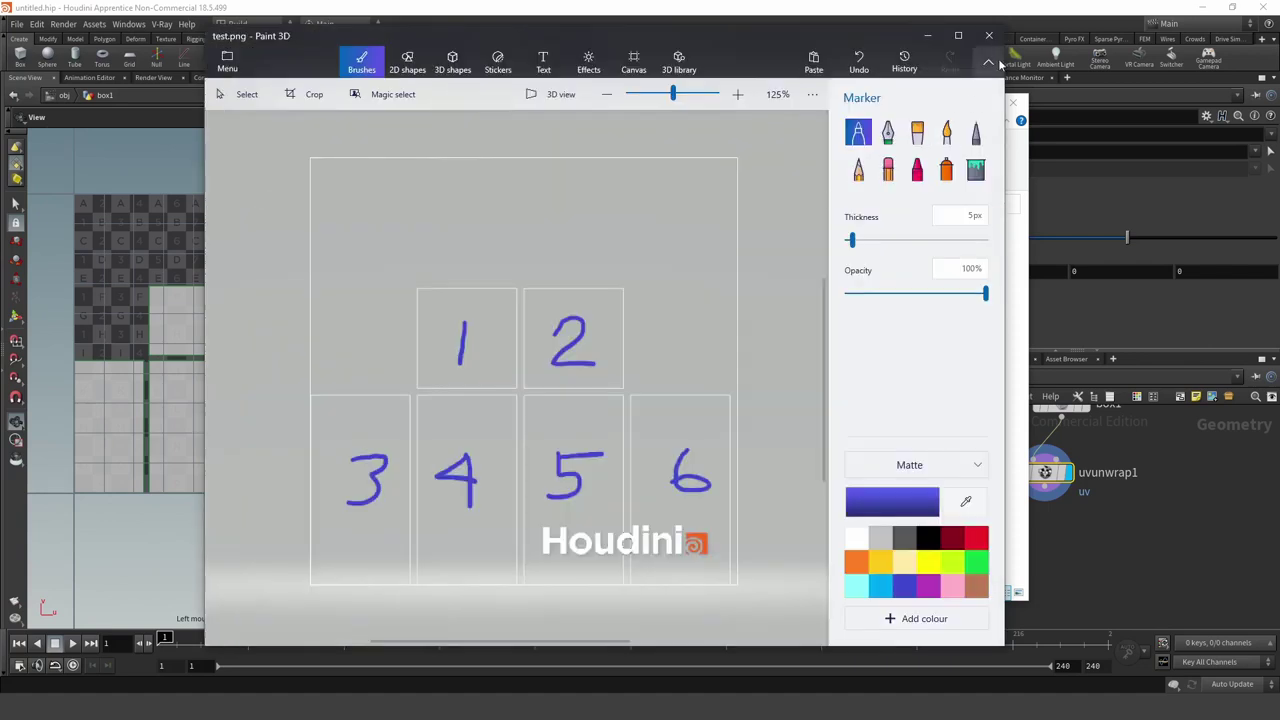
click(931, 38)
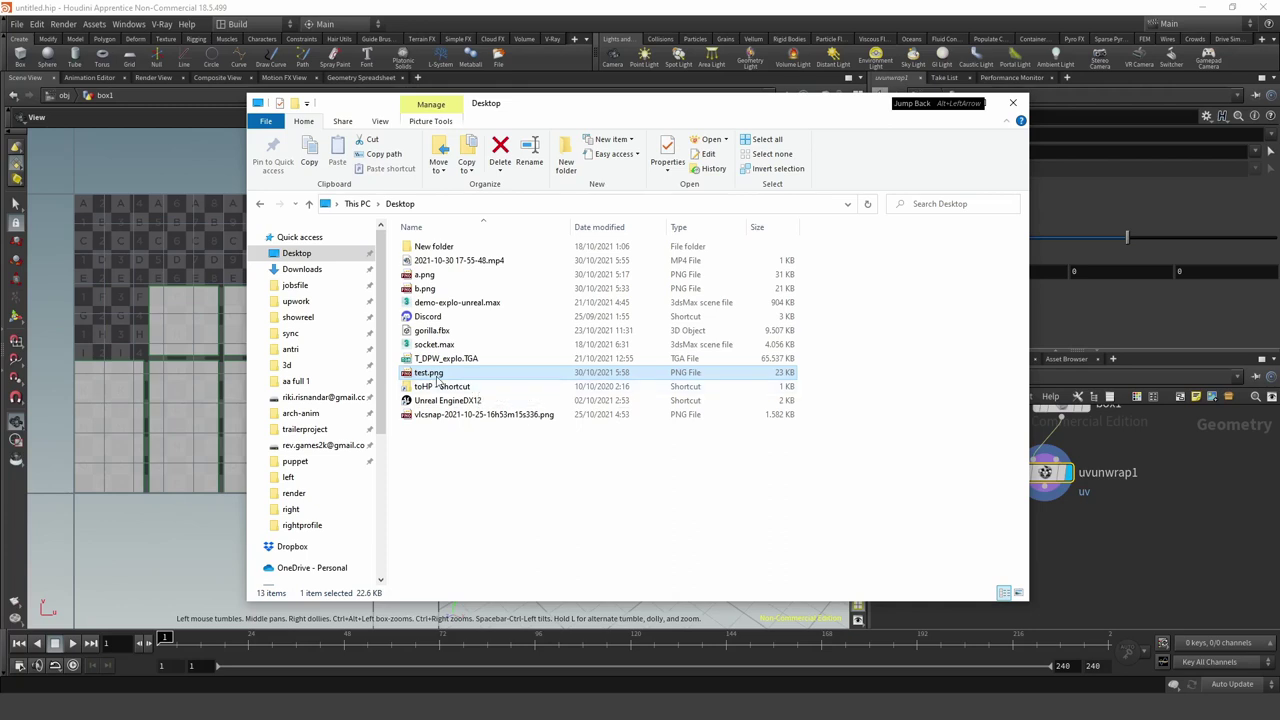
mouse_move(428, 372)
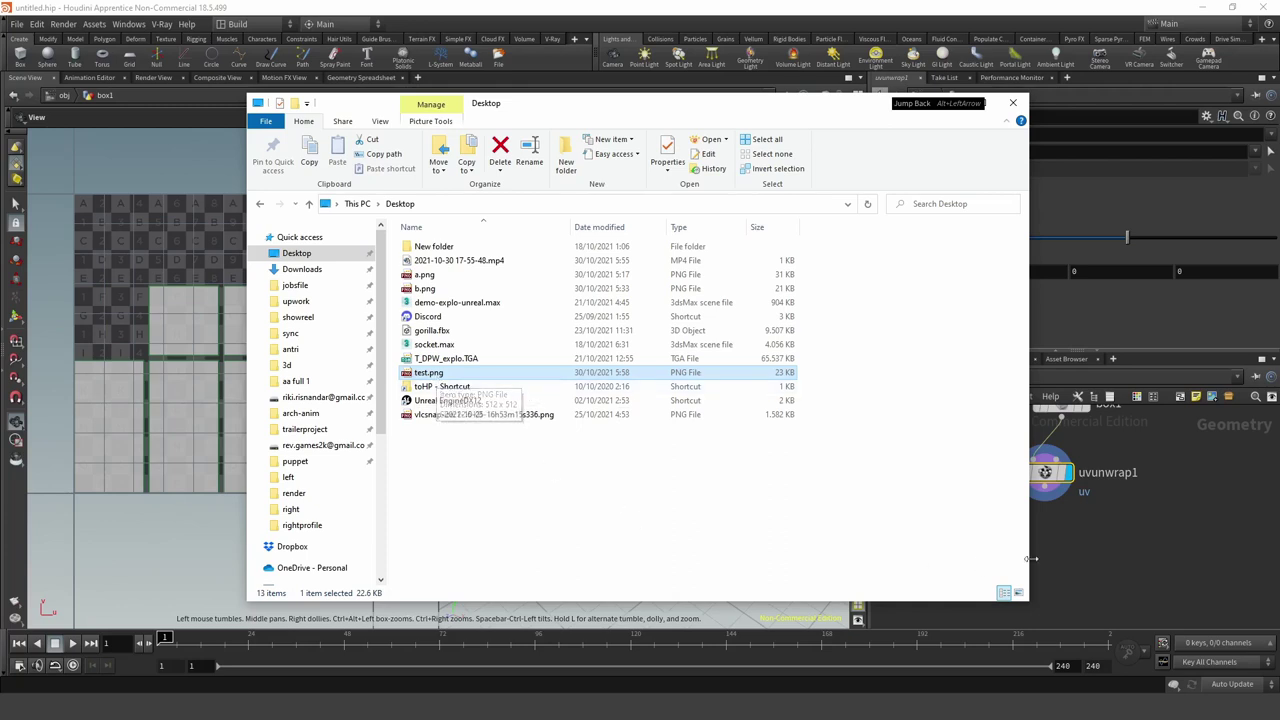
Switch the network to the mat context and choose the Texture node from the Tab menu.
click(1035, 523)
middle_drag(1048, 552, 1046, 566)
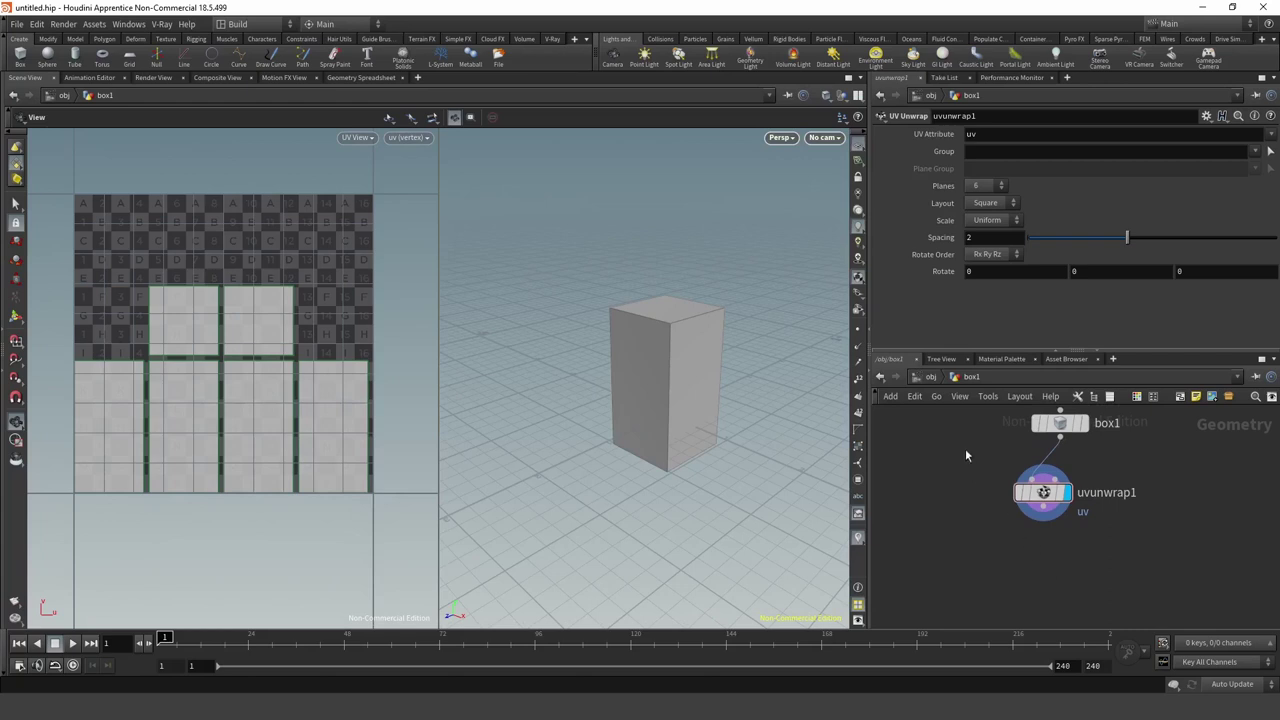
click(931, 377)
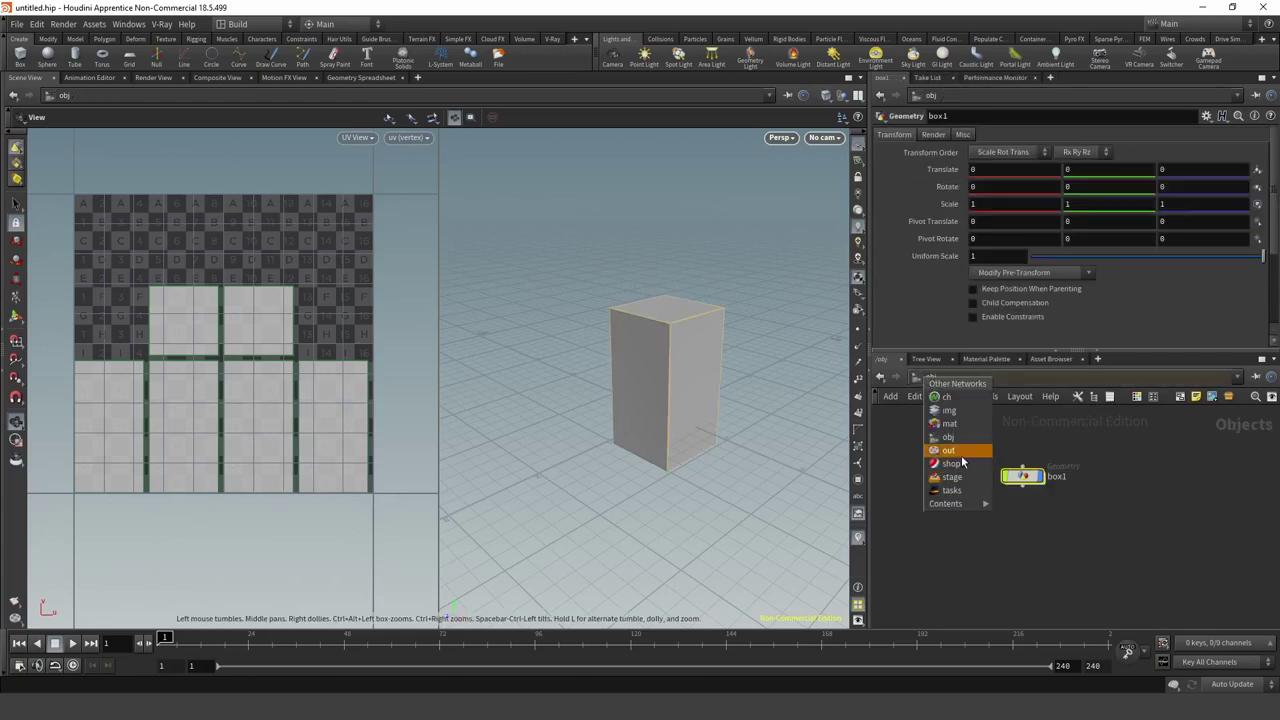
click(949, 423)
key(Tab)
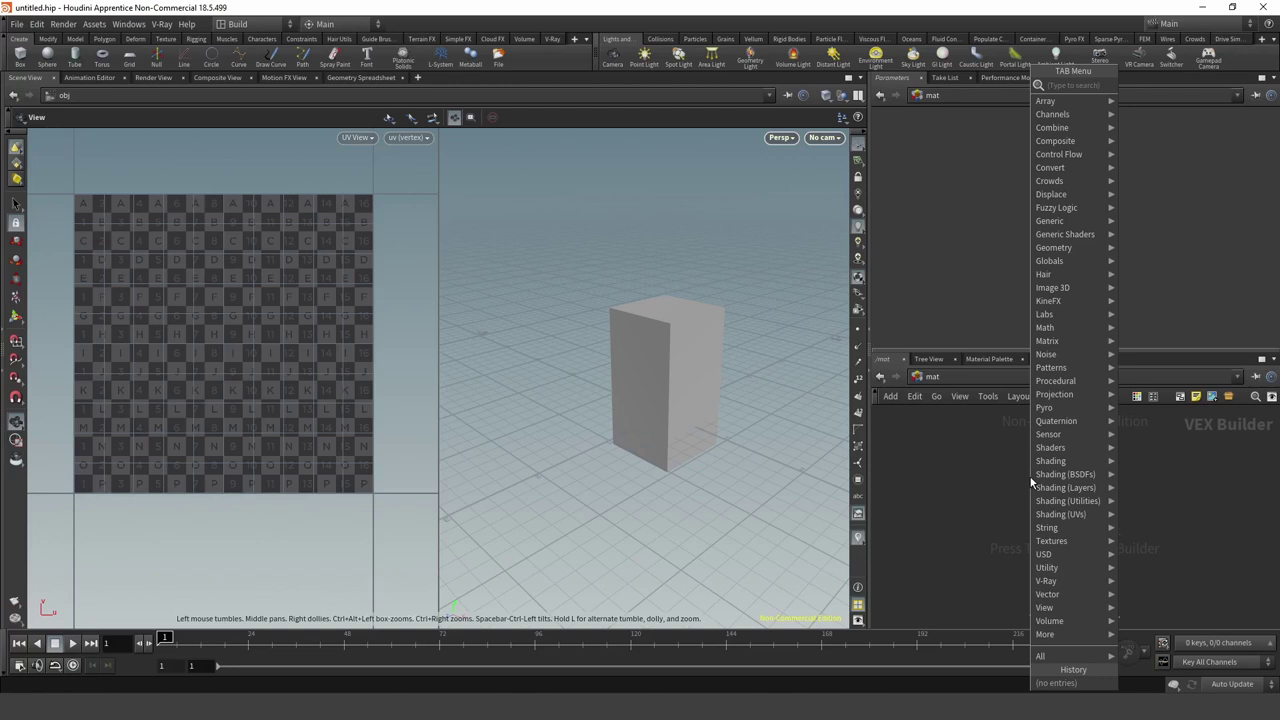
text(texture)
key(Return)
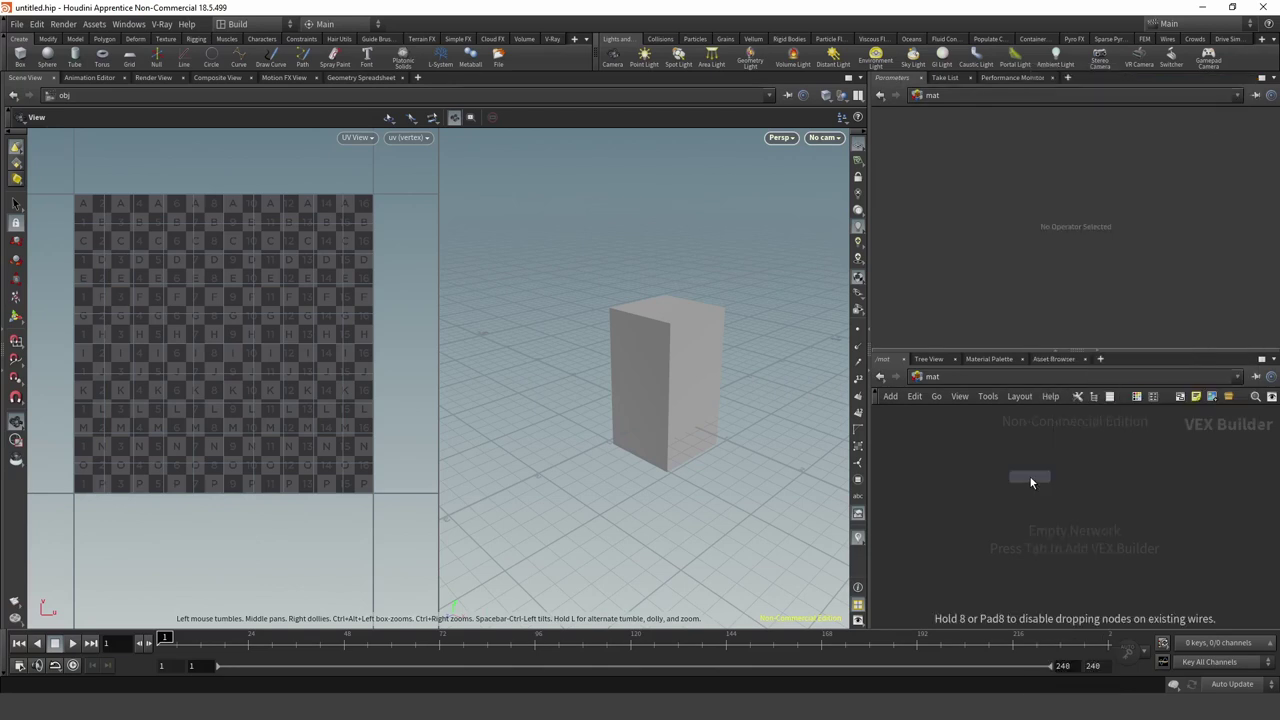
Place a texture1 node with test.png as its Texture Map, then return to the obj network.
click(1030, 478)
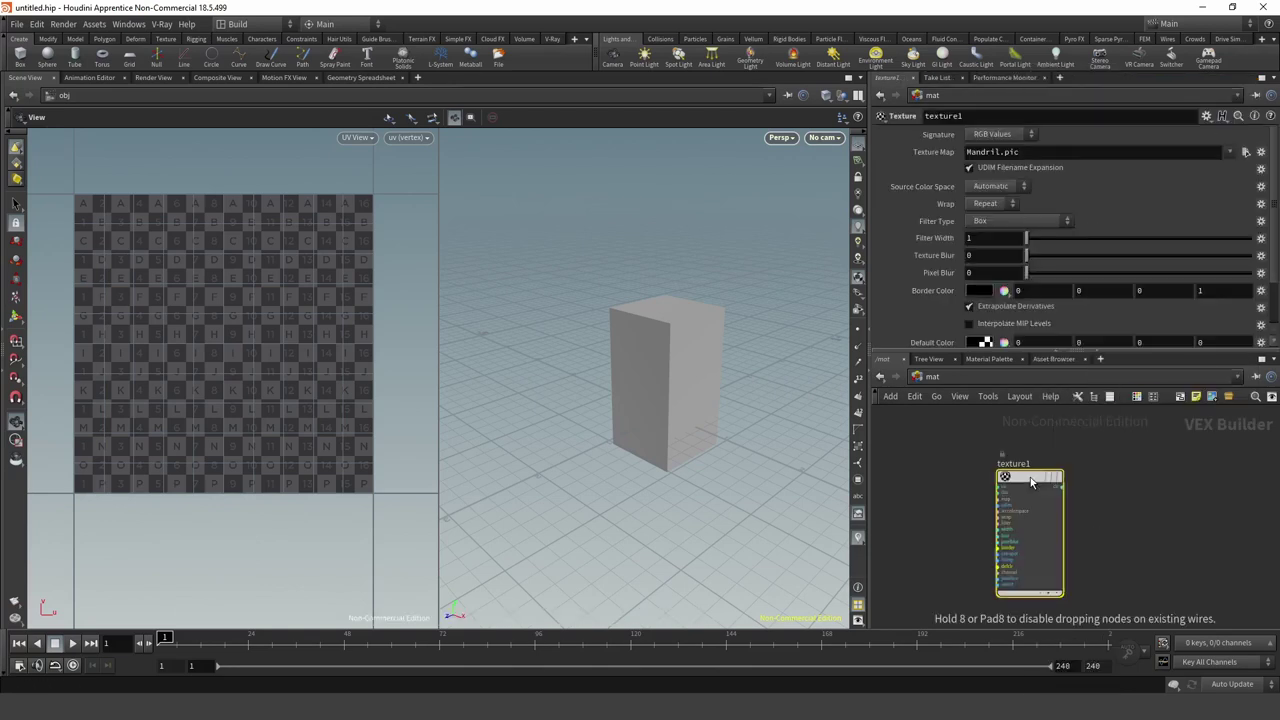
click(1245, 152)
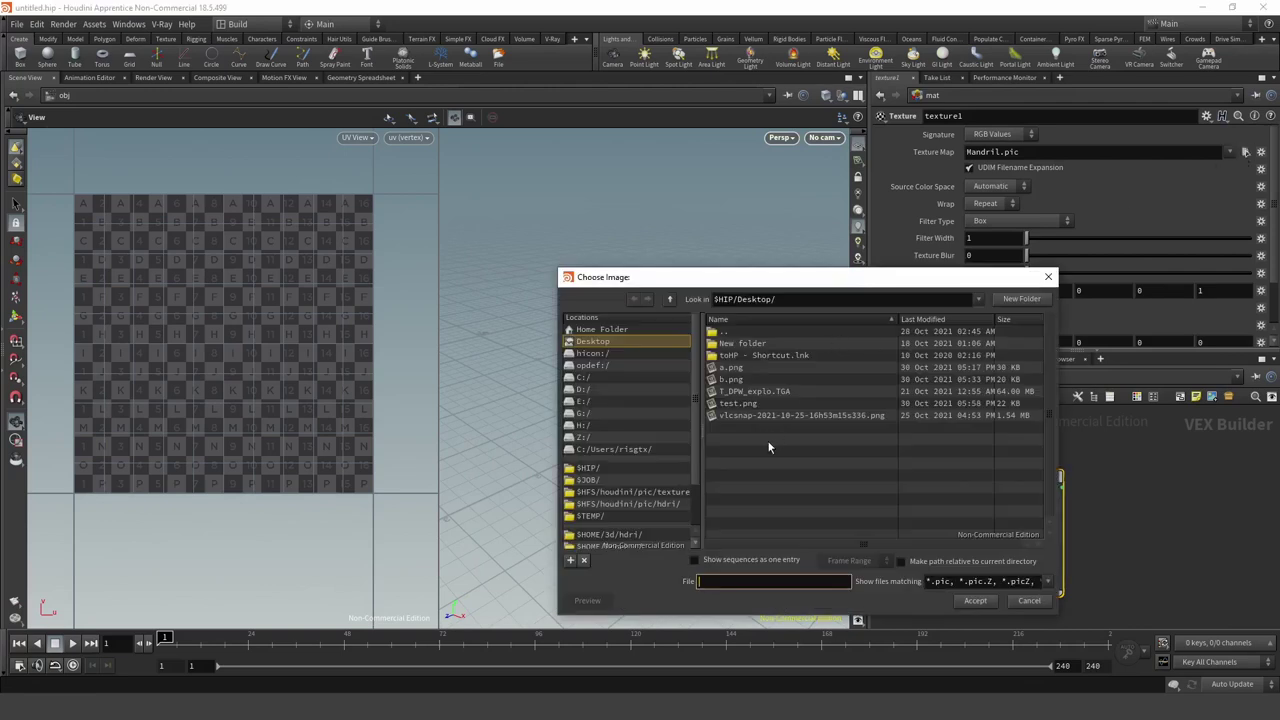
click(739, 404)
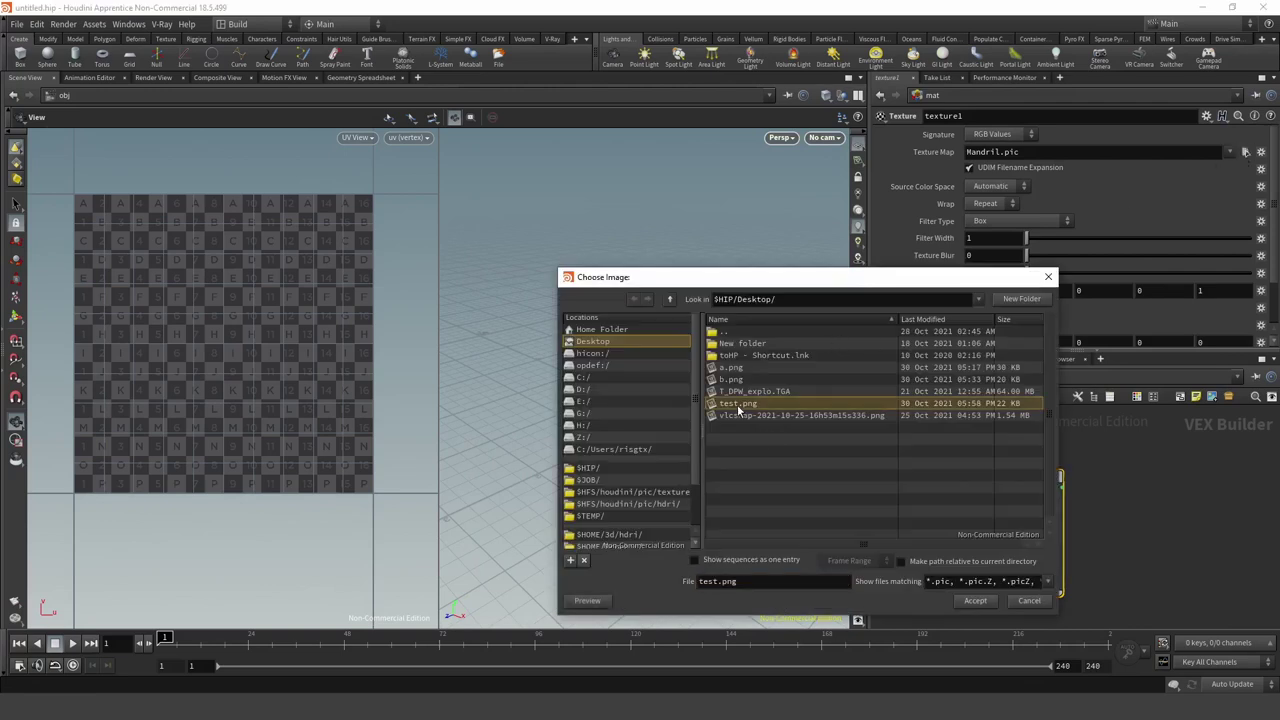
click(974, 601)
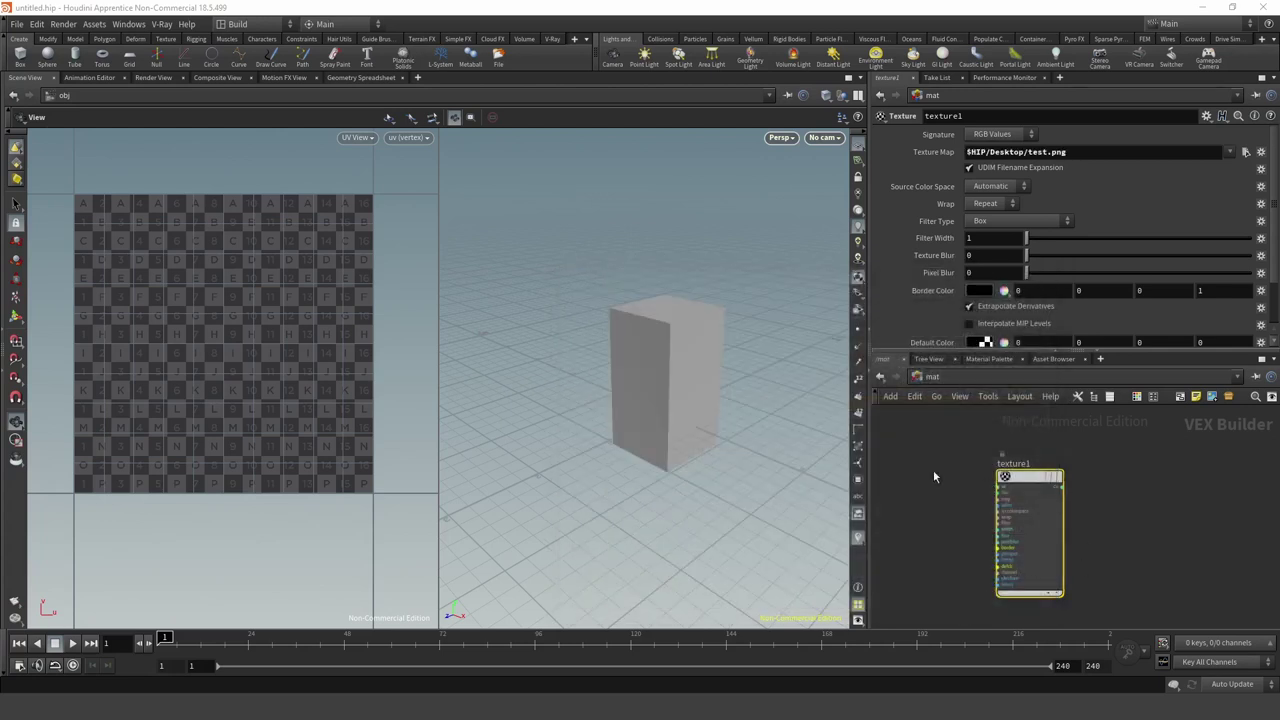
drag(1028, 480, 783, 427)
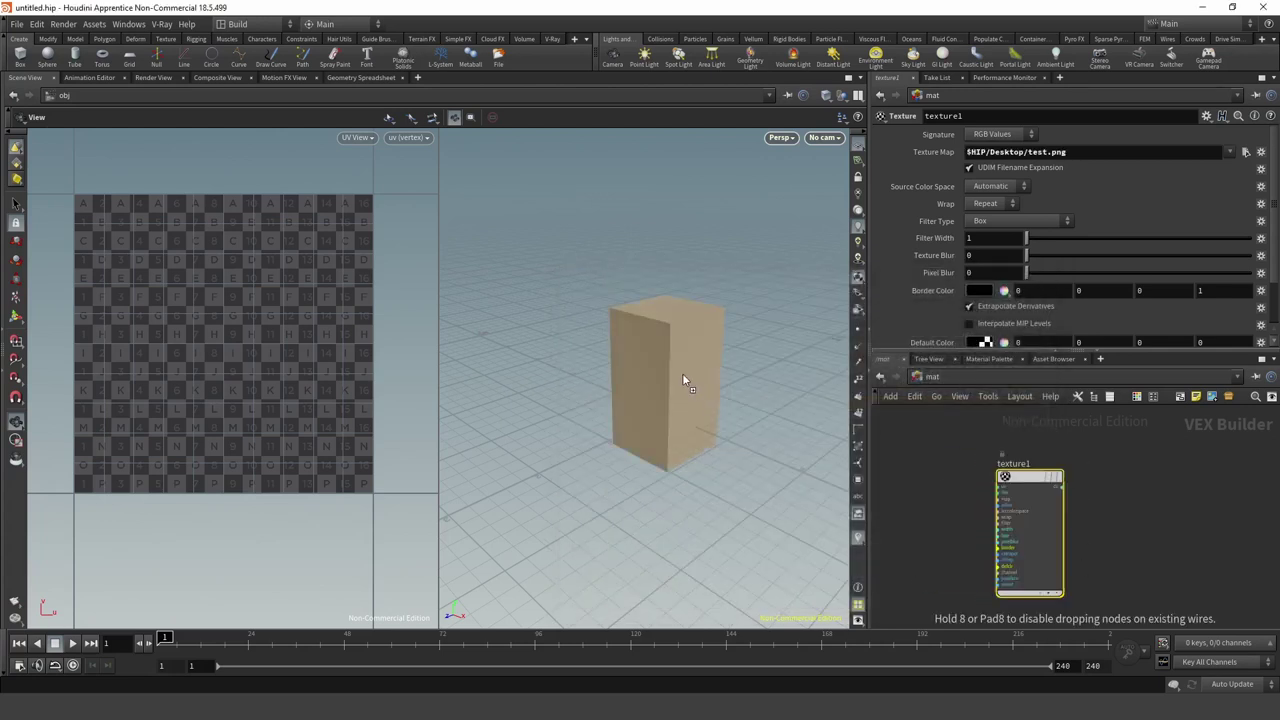
middle_drag(965, 472, 928, 461)
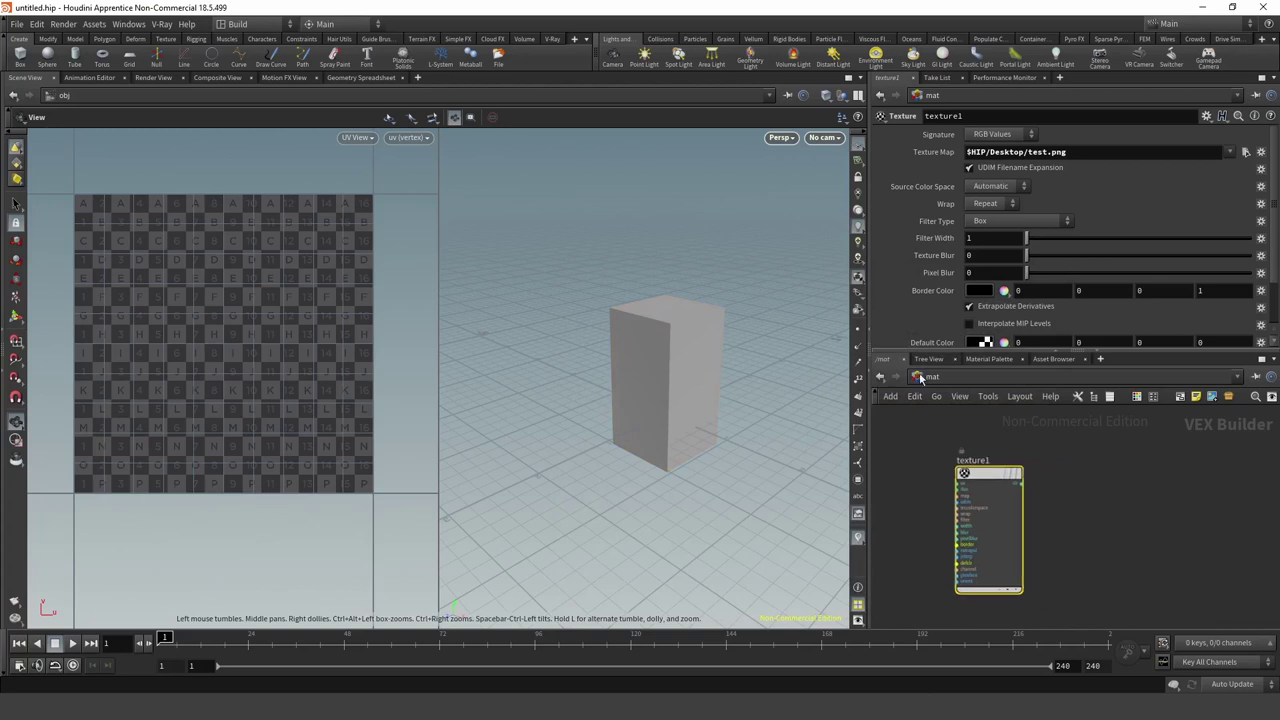
click(920, 378)
click(967, 439)
Create camera cam1 from the viewport and select /obj/cam1 as the Render View camera.
click(826, 138)
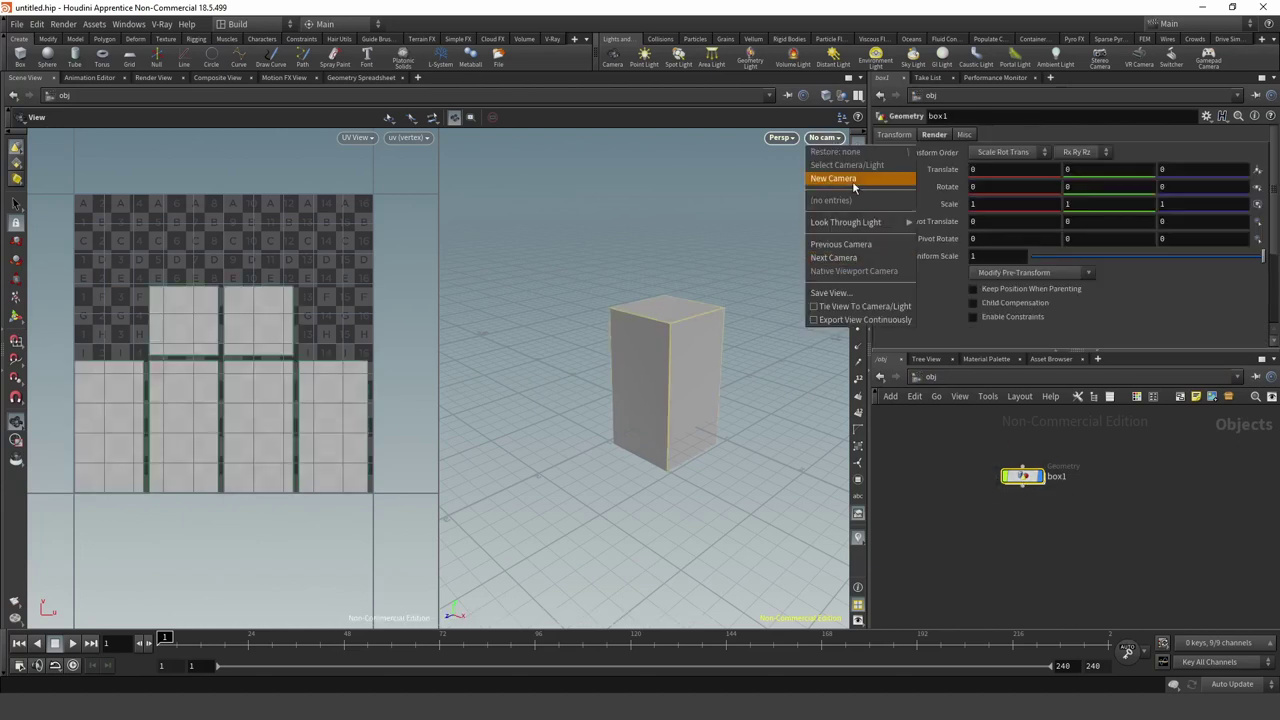
click(840, 178)
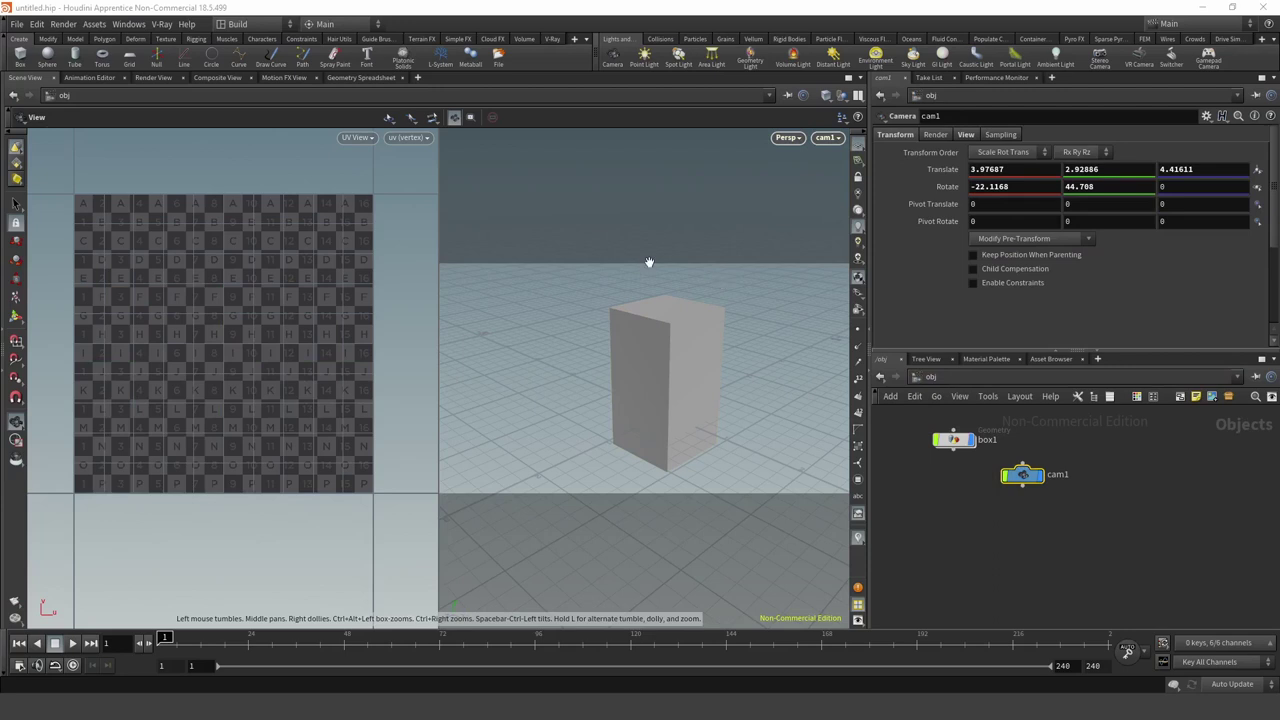
click(154, 77)
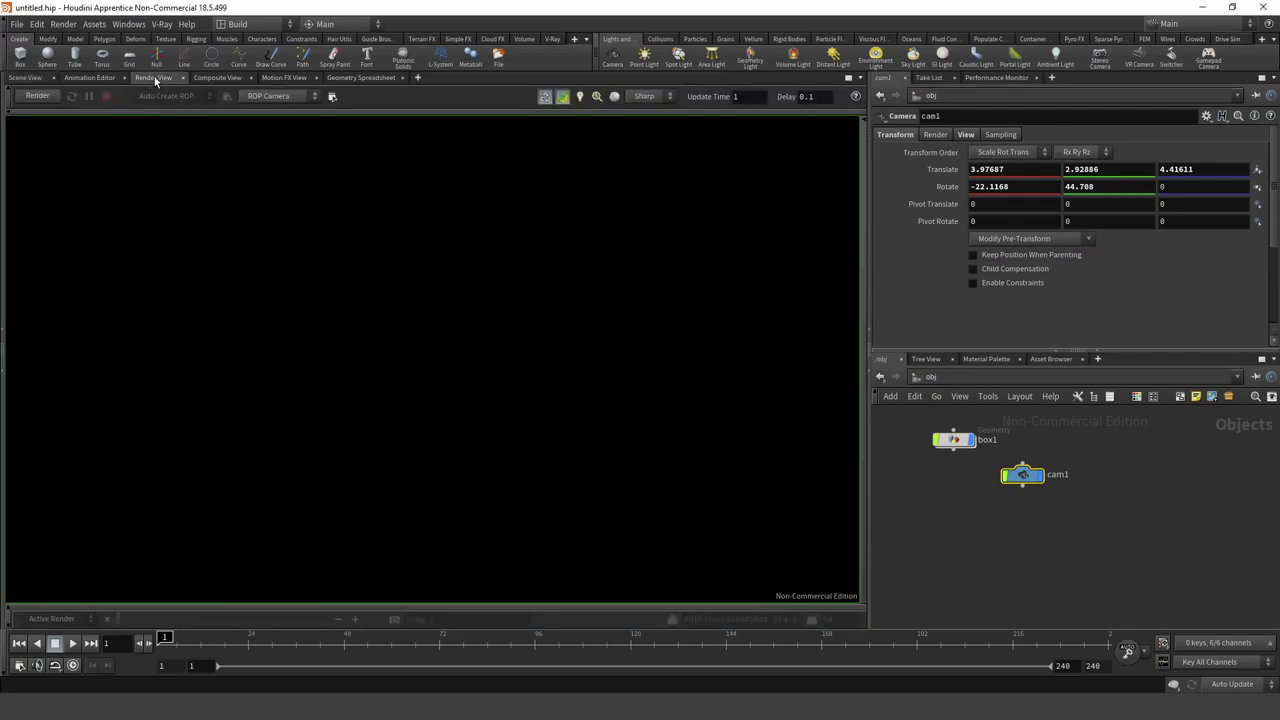
click(292, 97)
click(265, 131)
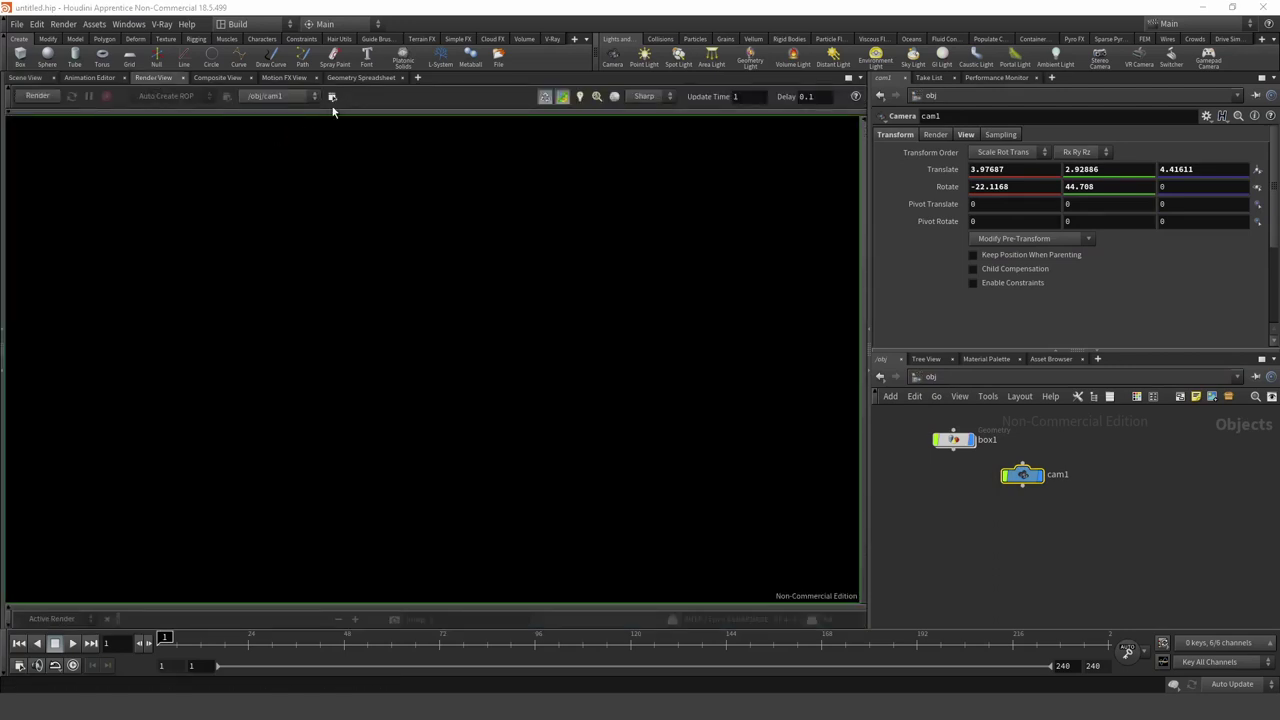
Set cam1's resolution to 640x480 and start the render.
click(332, 97)
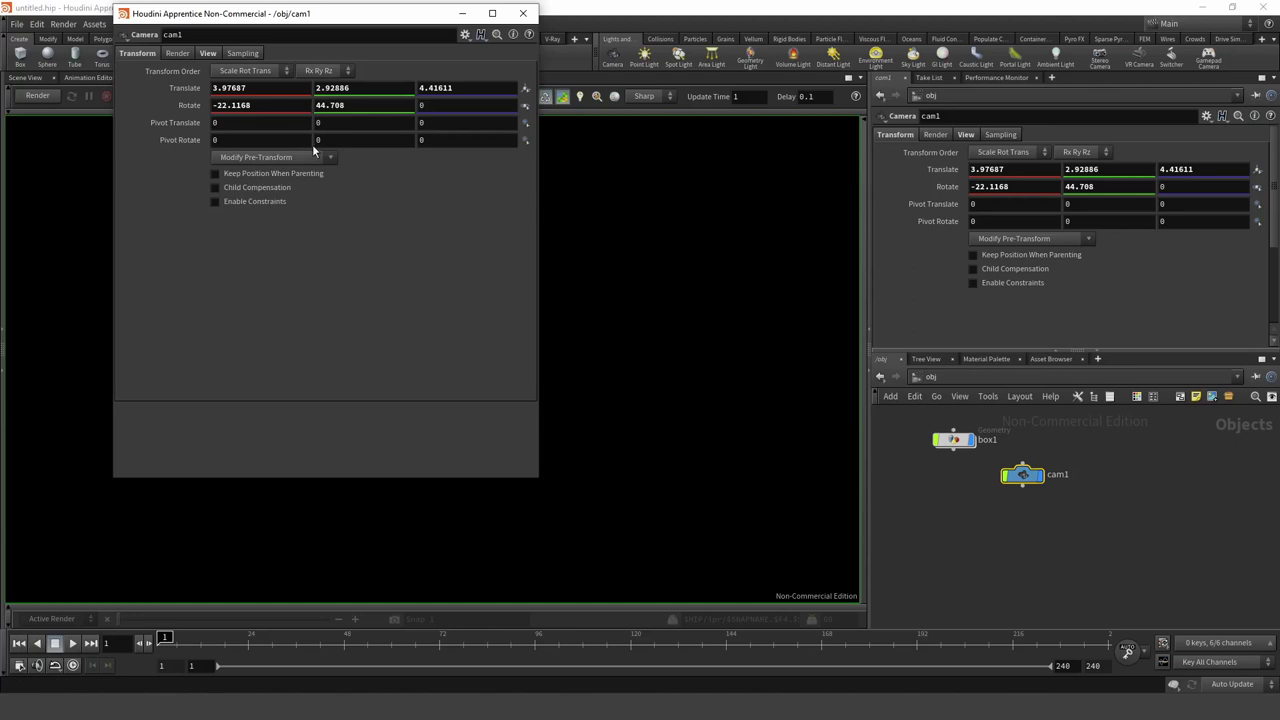
click(208, 54)
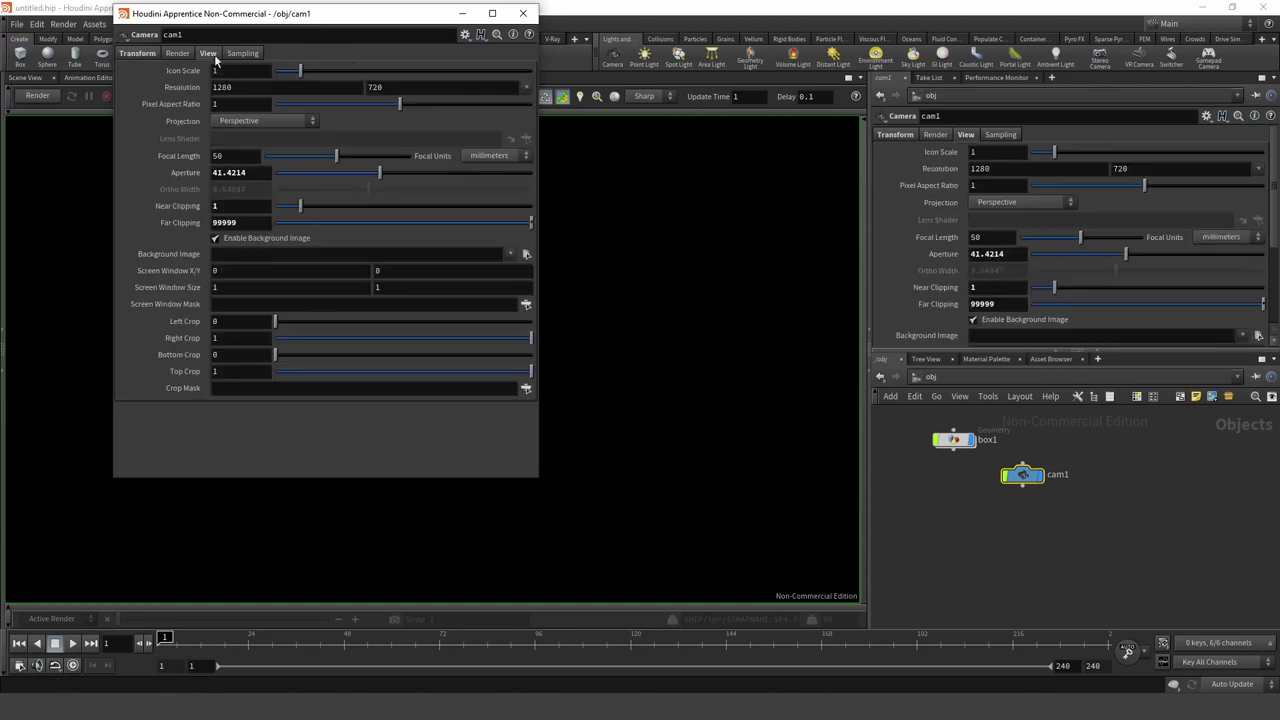
click(527, 88)
click(541, 101)
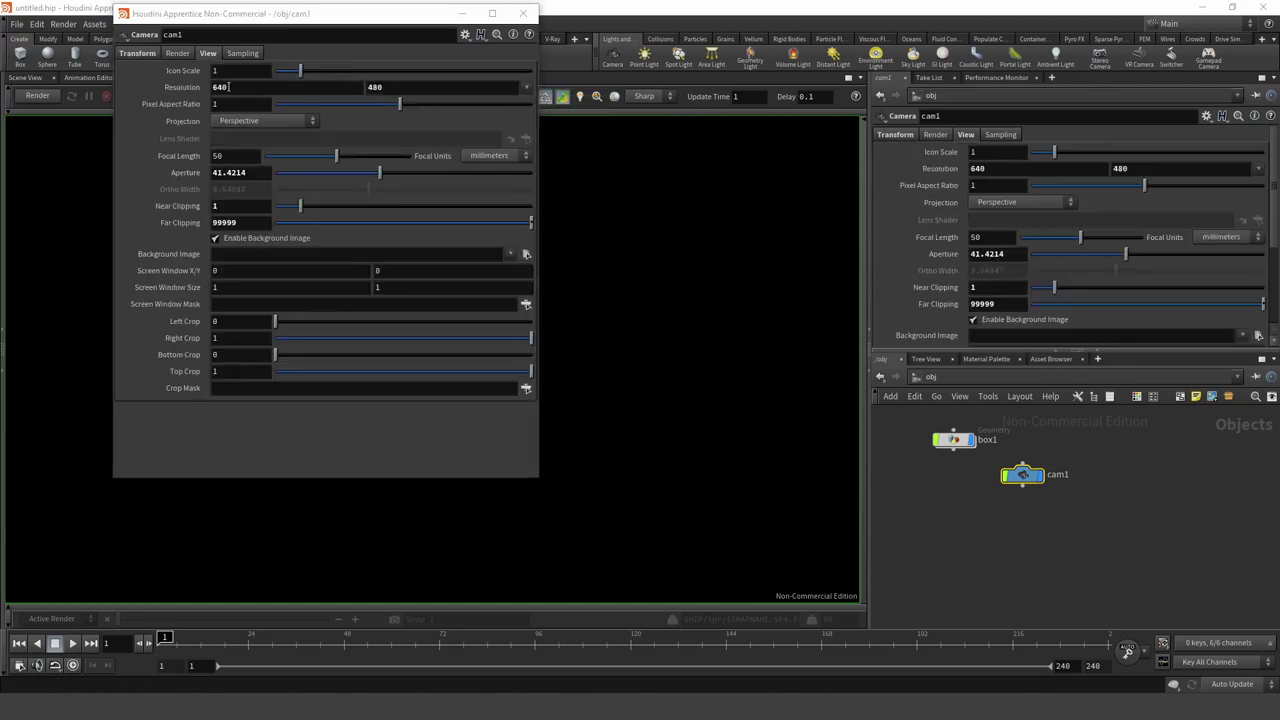
click(522, 13)
click(40, 95)
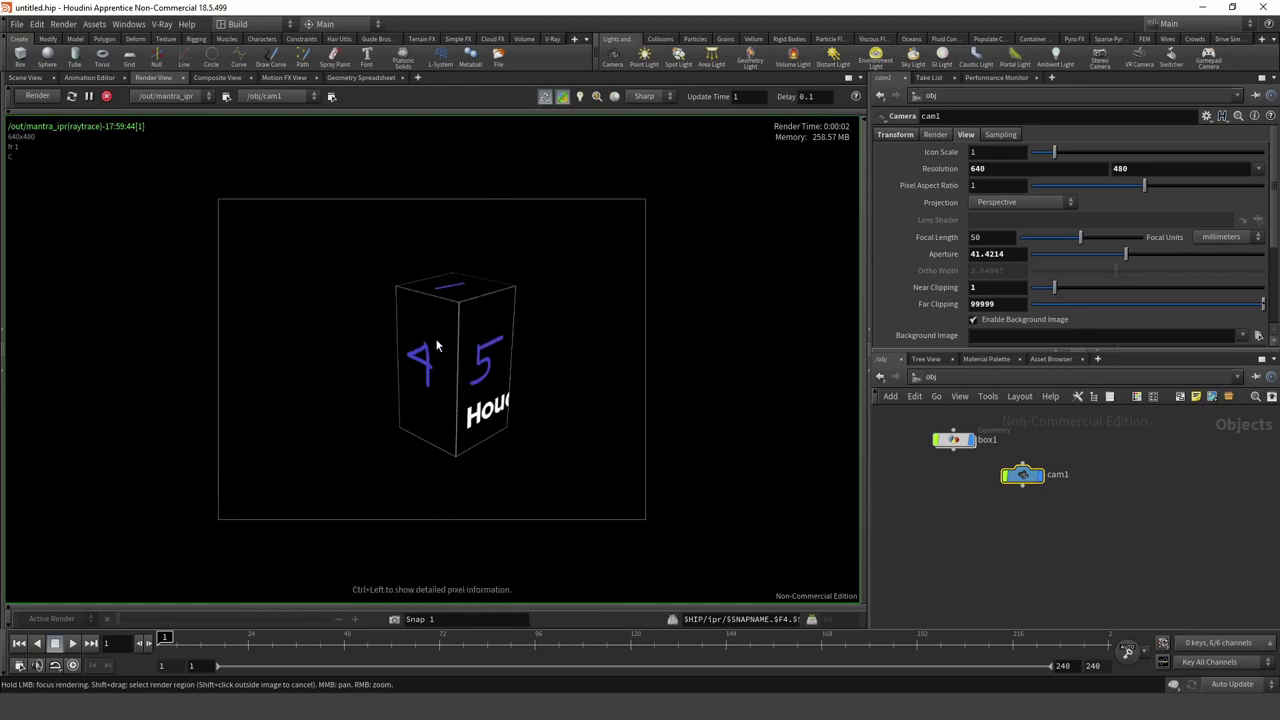
After the numbered-texture render completes, return to the Scene View.
click(27, 77)
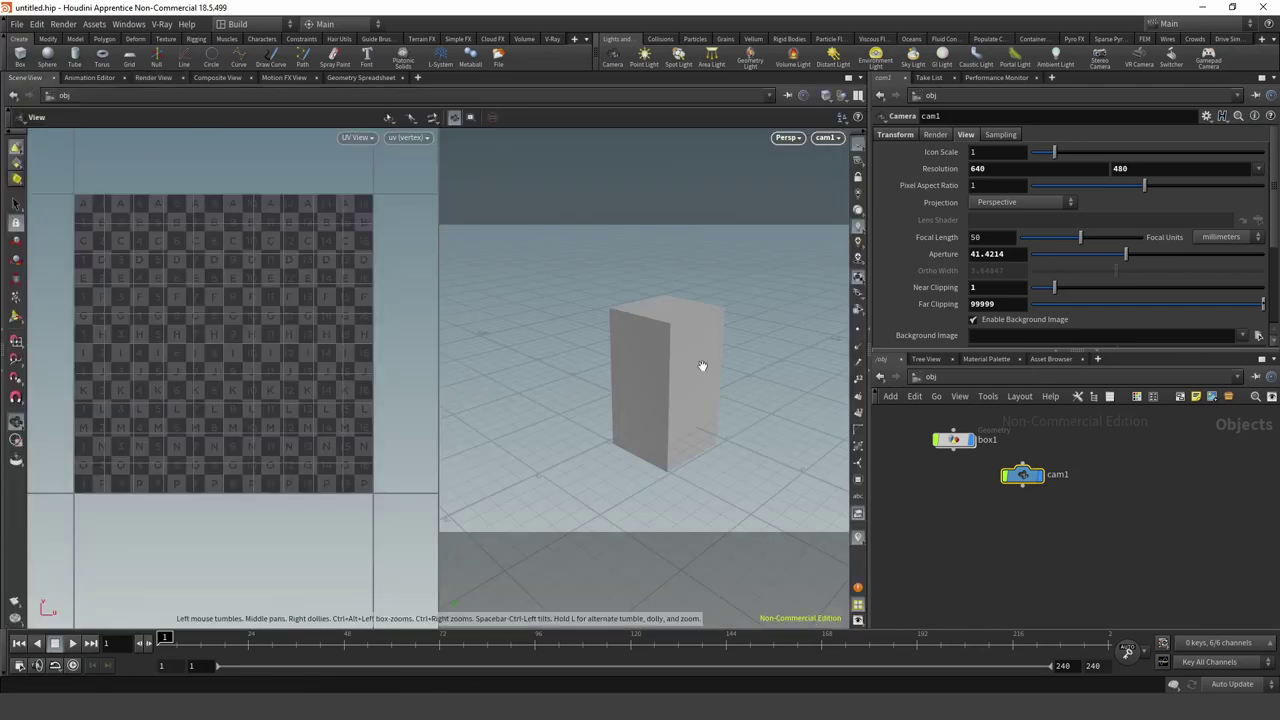
Look through cam1, tumble it to a tilted view of the box, and check the new render.
click(824, 137)
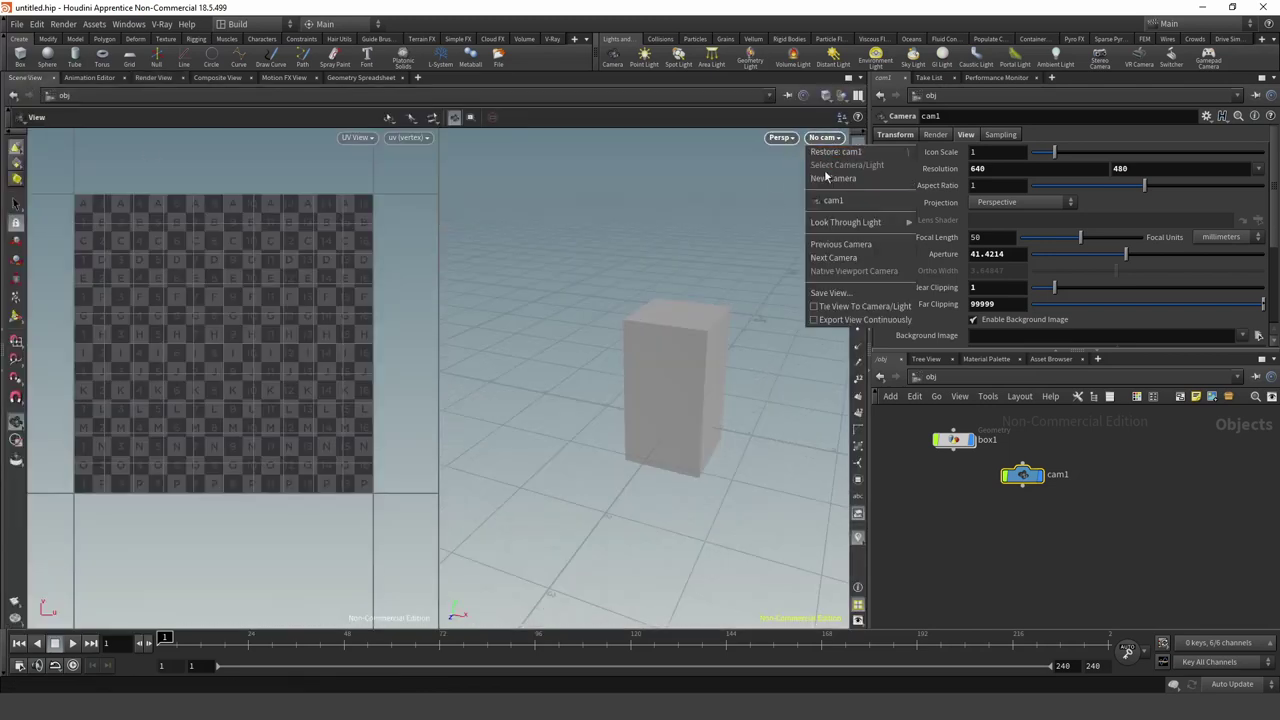
click(822, 200)
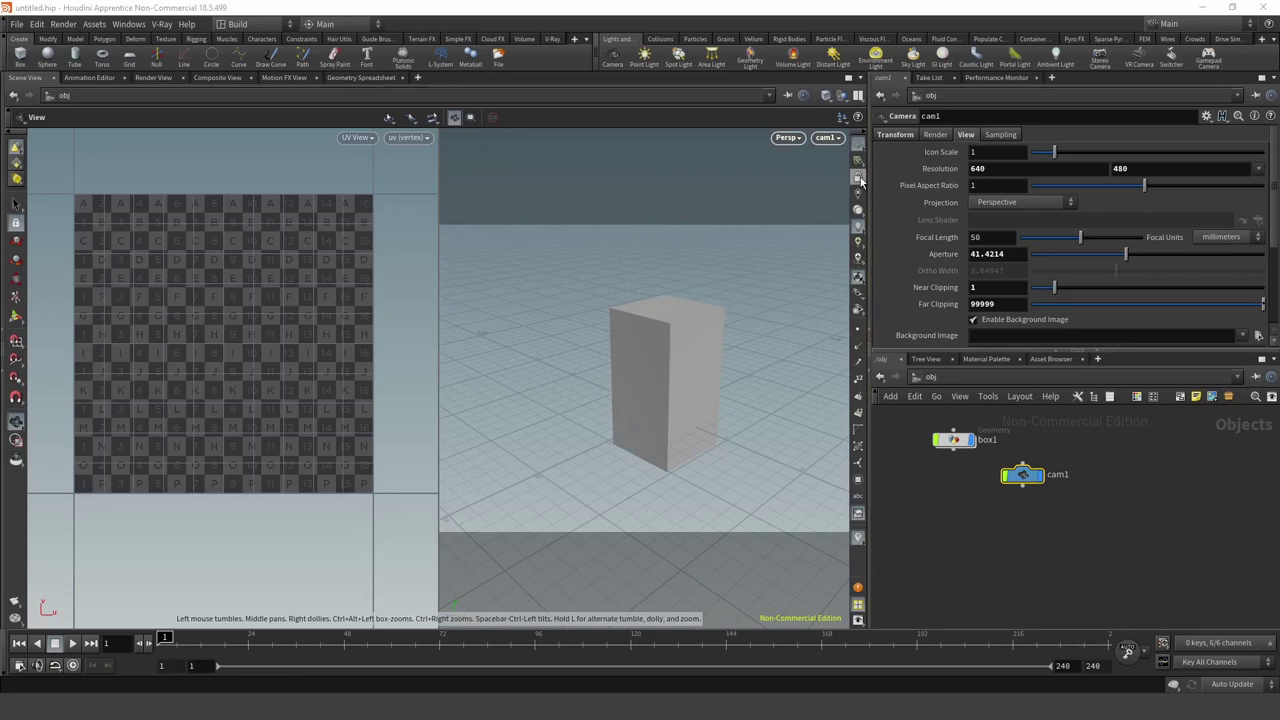
mouse_move(723, 437)
mouse_down()
mouse_move(754, 353)
mouse_move(817, 366)
mouse_move(725, 363)
mouse_move(663, 337)
mouse_move(703, 408)
mouse_up()
click(160, 76)
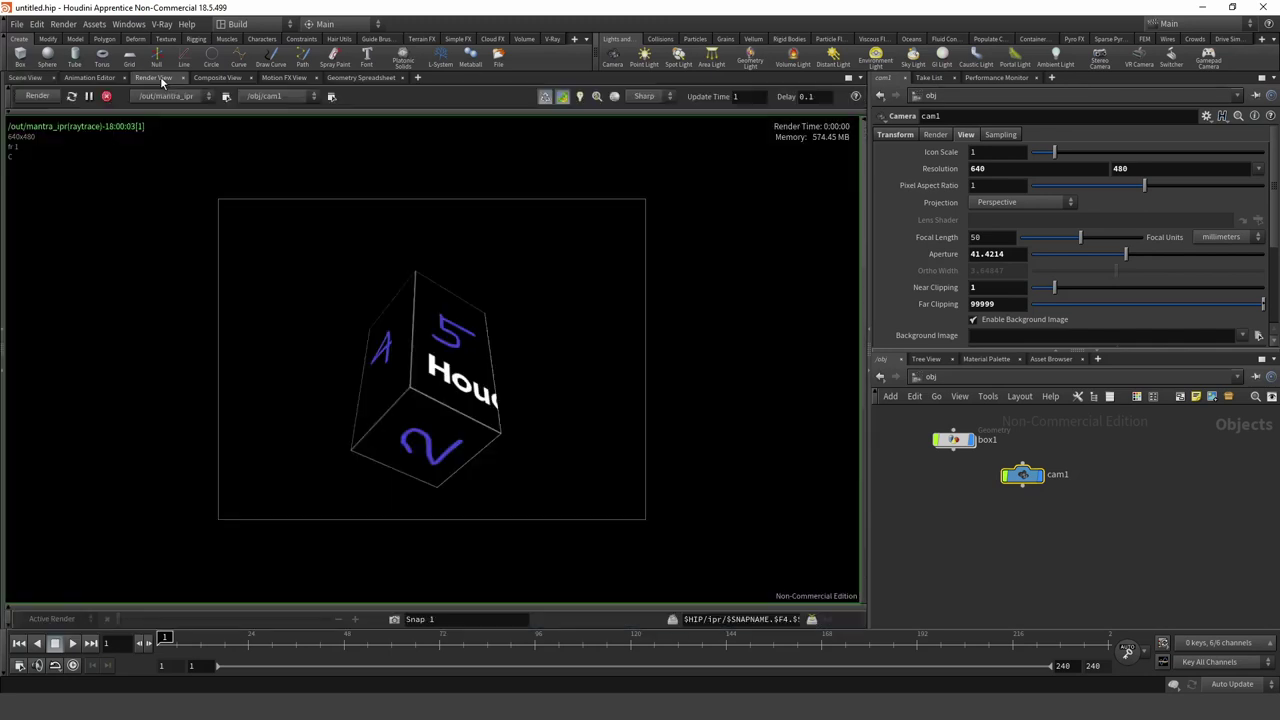